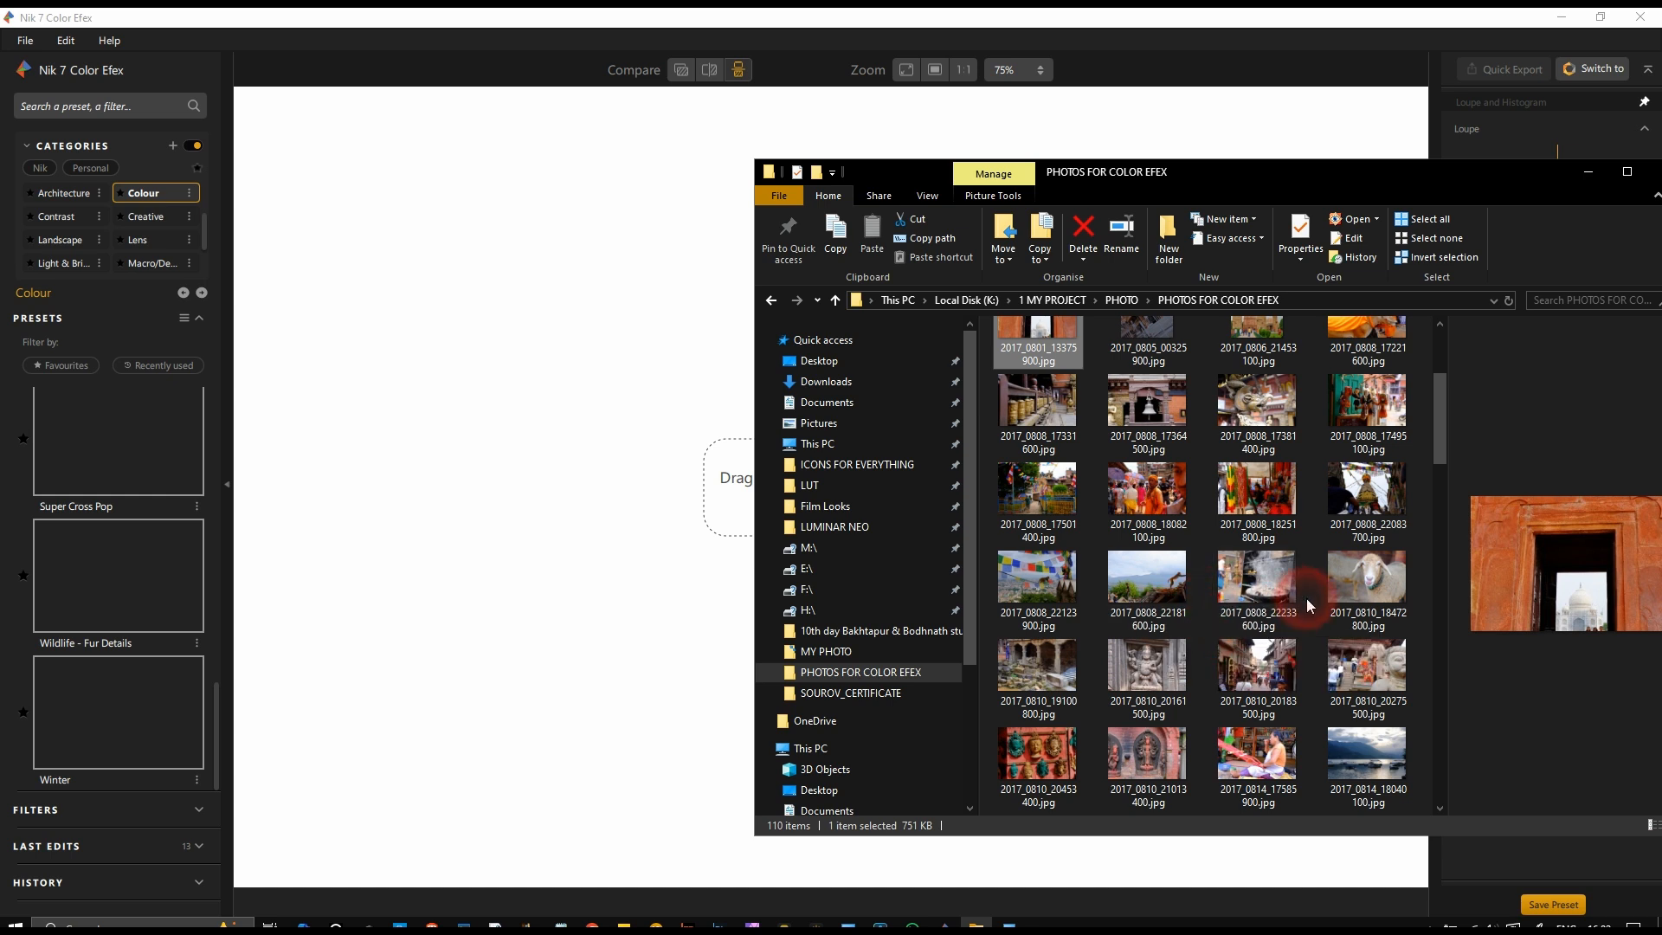
Load the sheep photo 2017_0810_18472800.jpg from the PHOTOS FOR COLOR EFEX folder into Nik 7 Color Efex
scroll(1316, 596, "down", 1)
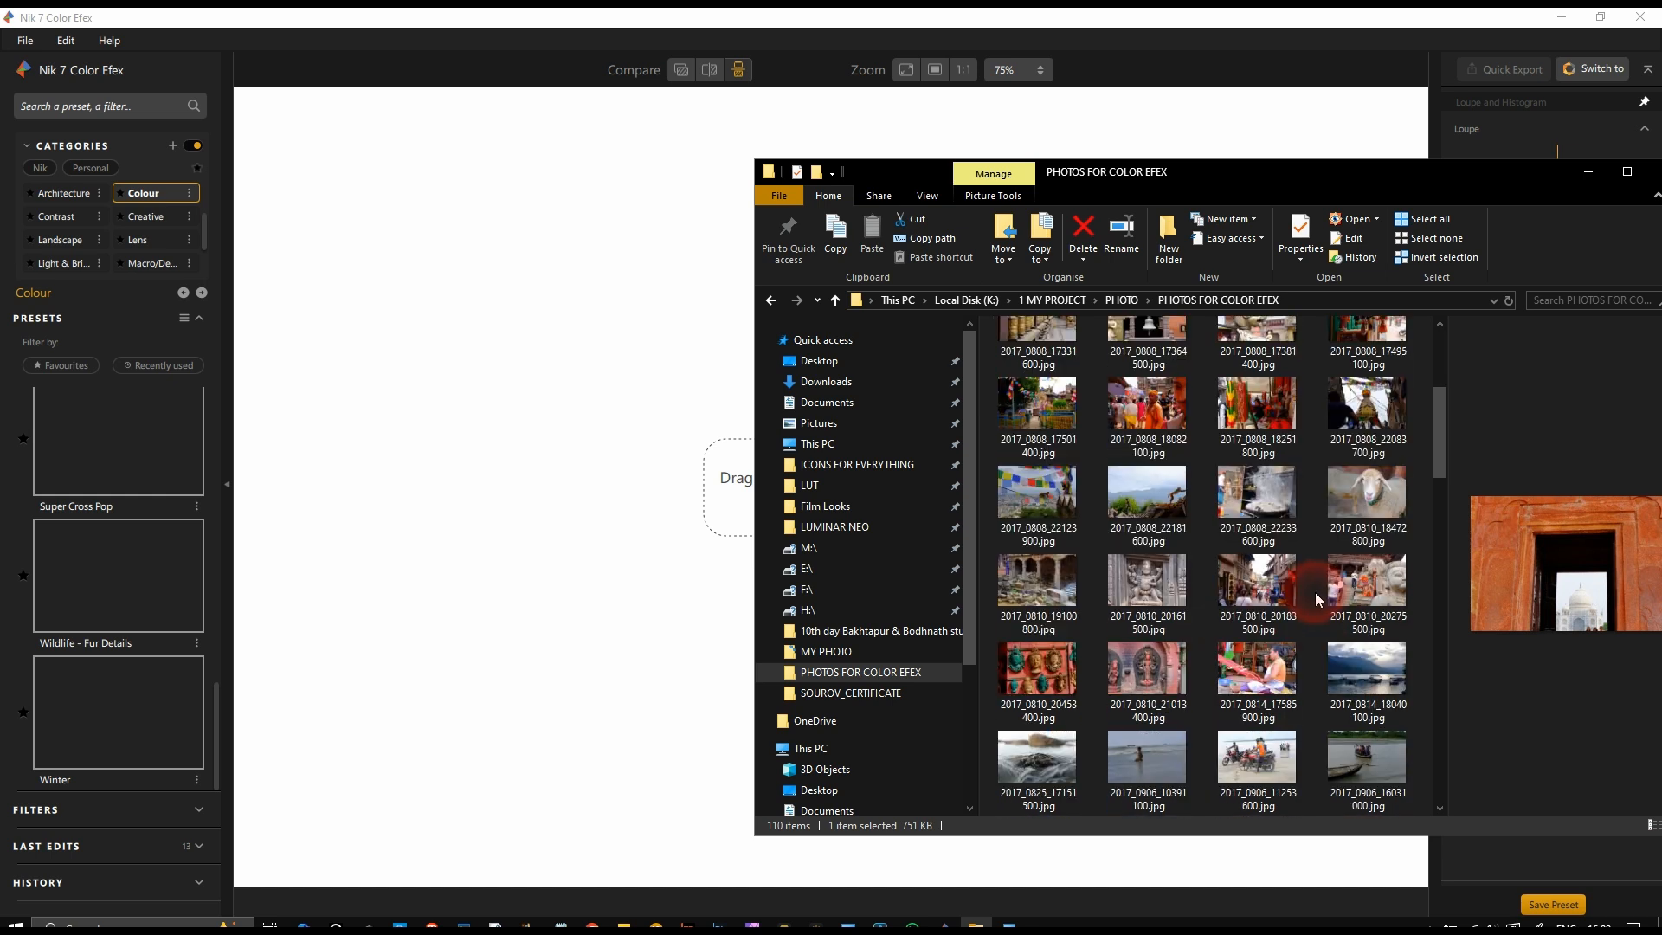
scroll(1316, 596, "down", 10)
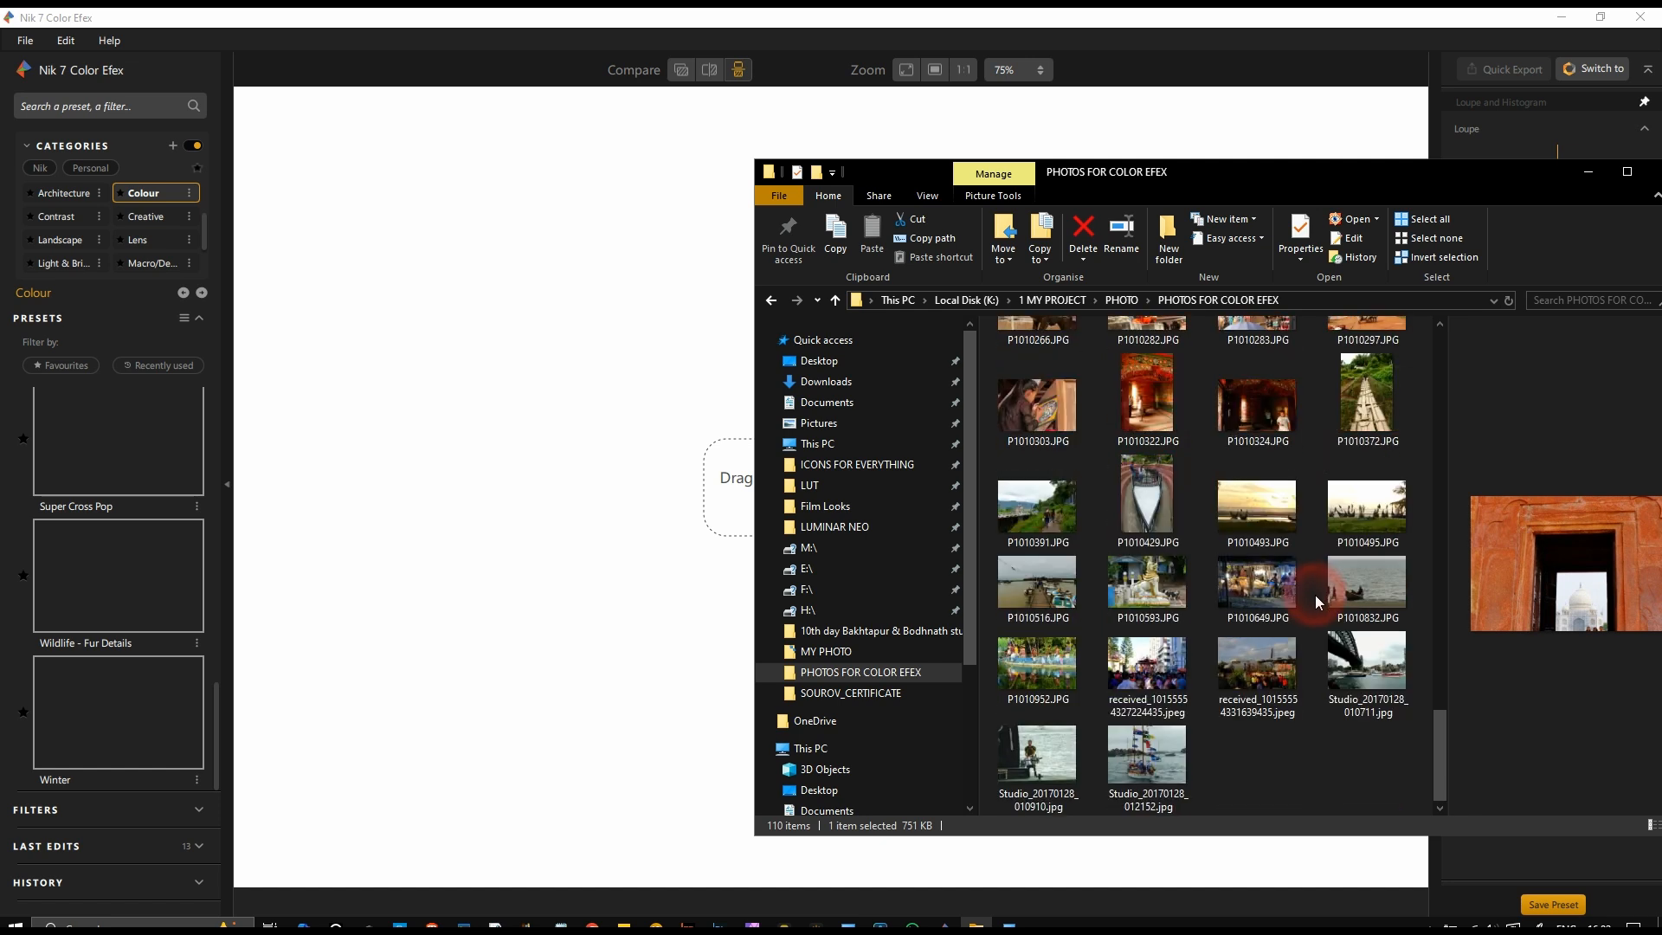
scroll(1316, 606, "up", 5)
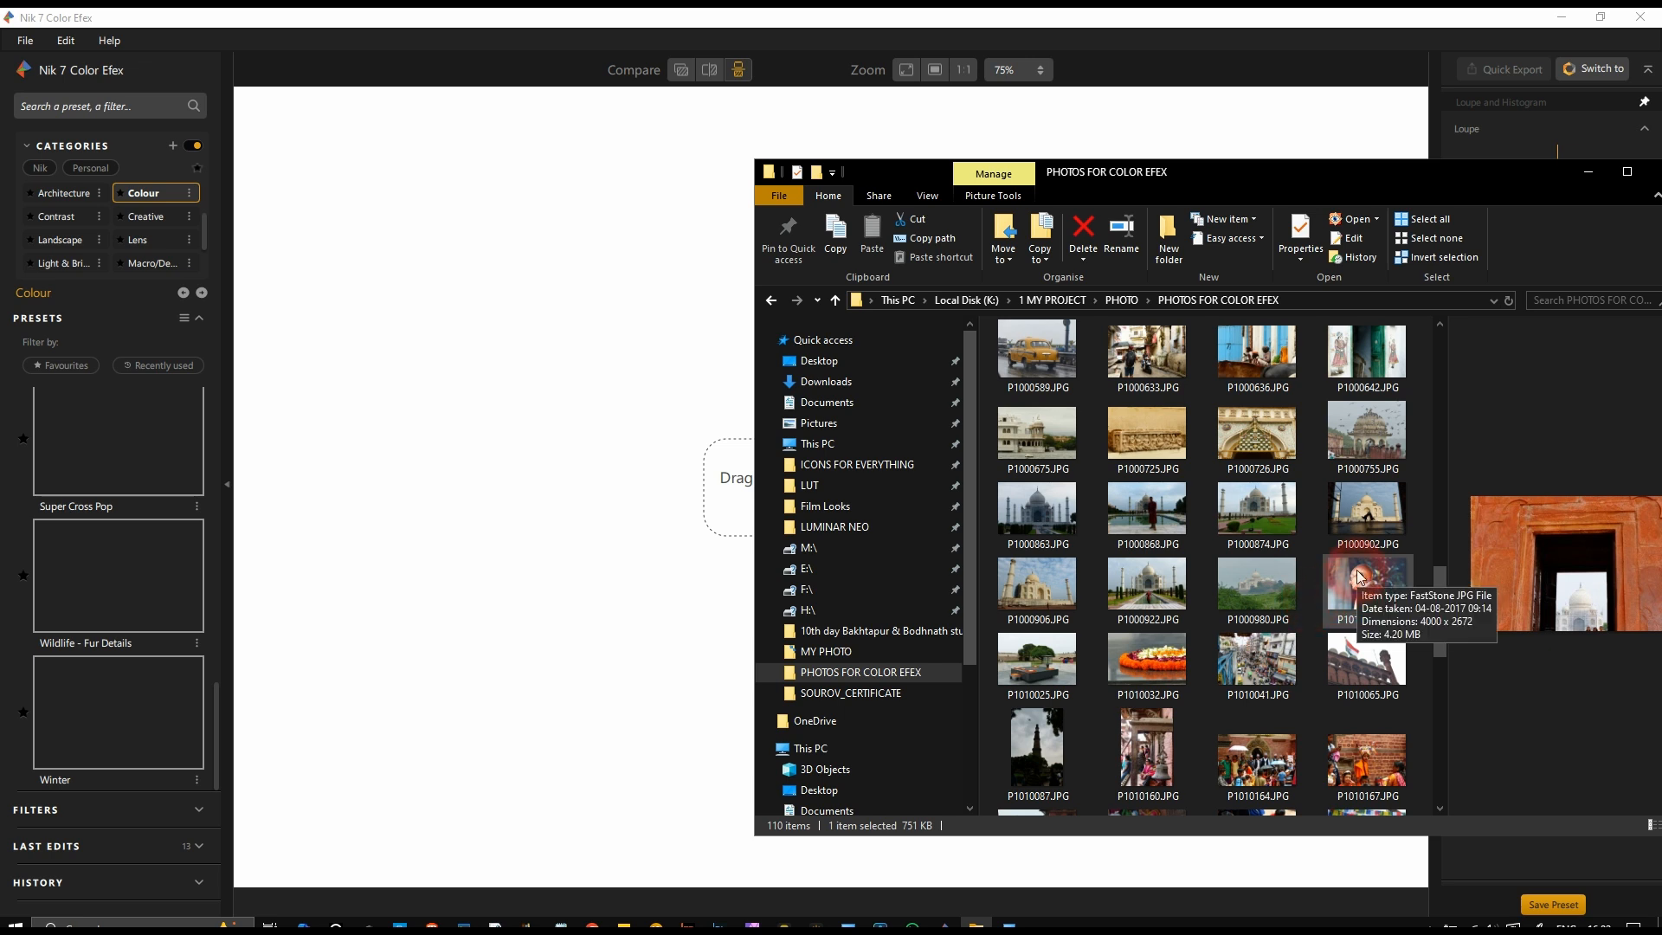
scroll(1359, 569, "down", 5)
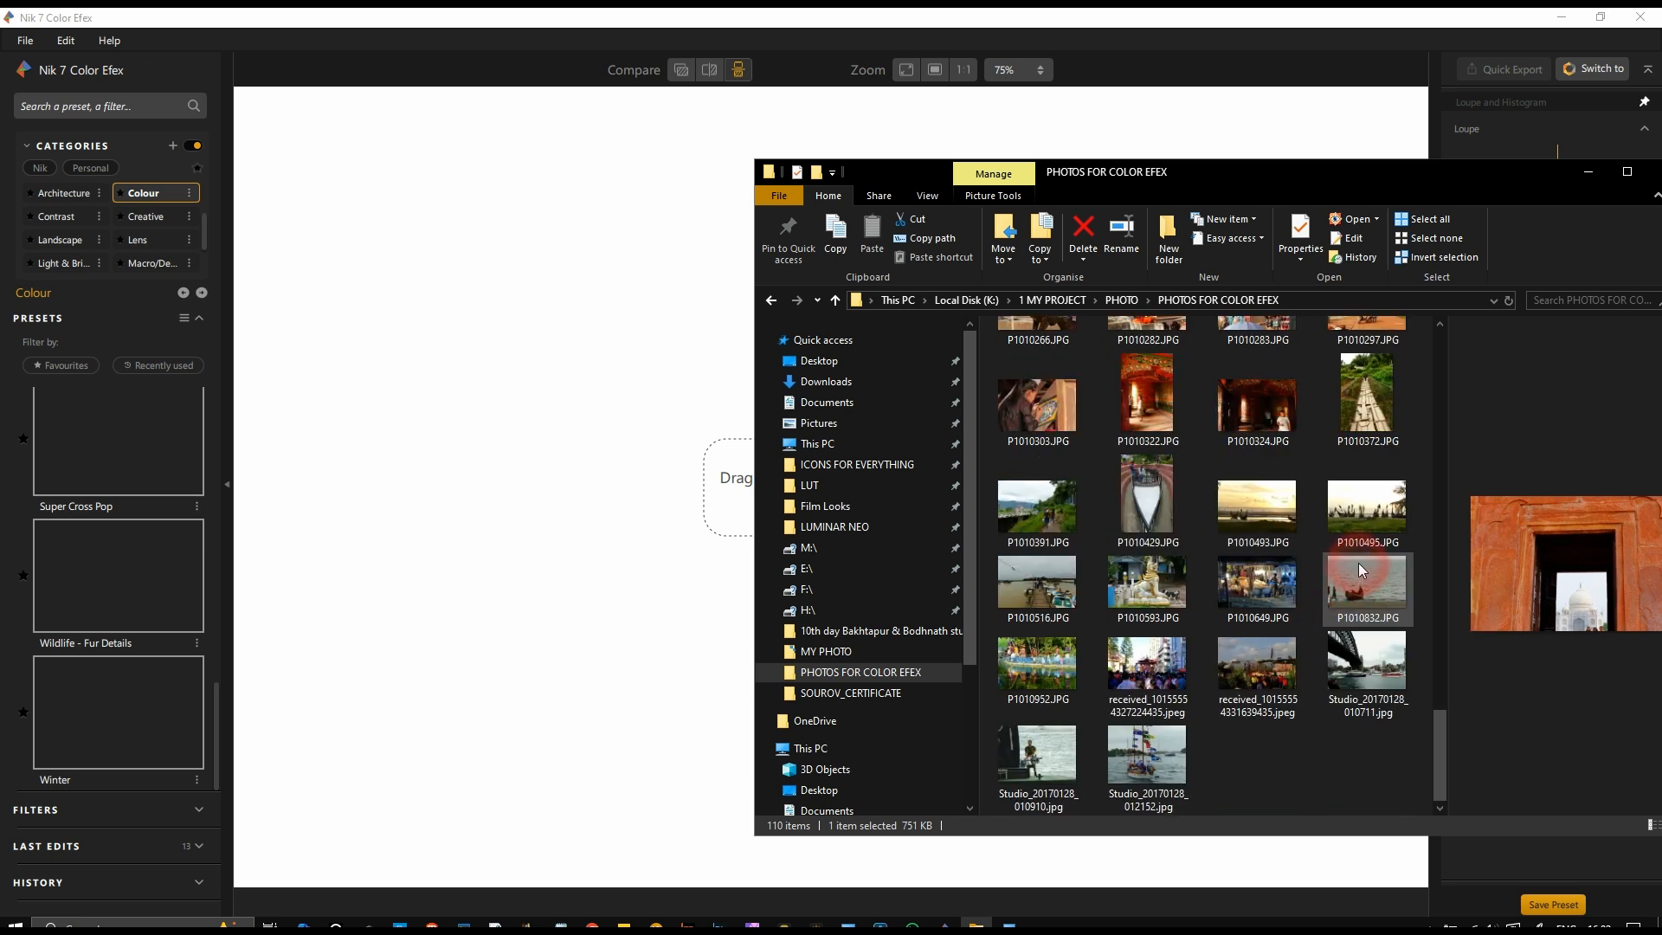
scroll(1358, 564, "up", 5)
scroll(1358, 527, "up", 5)
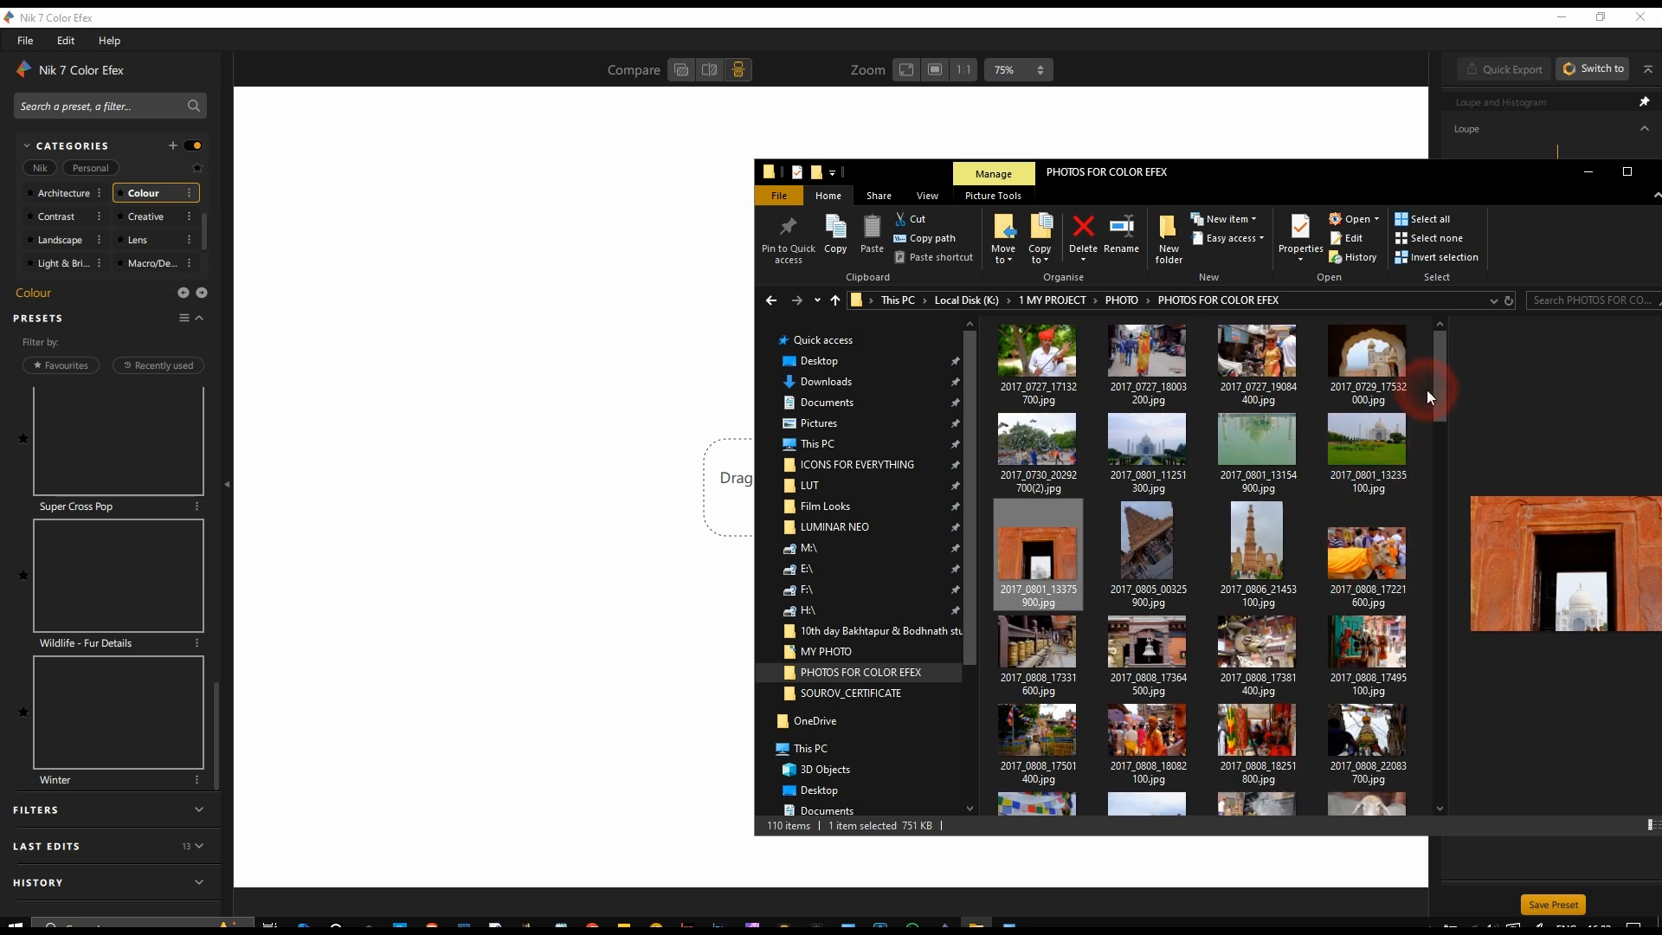
left_click_drag(1441, 388, 1451, 435)
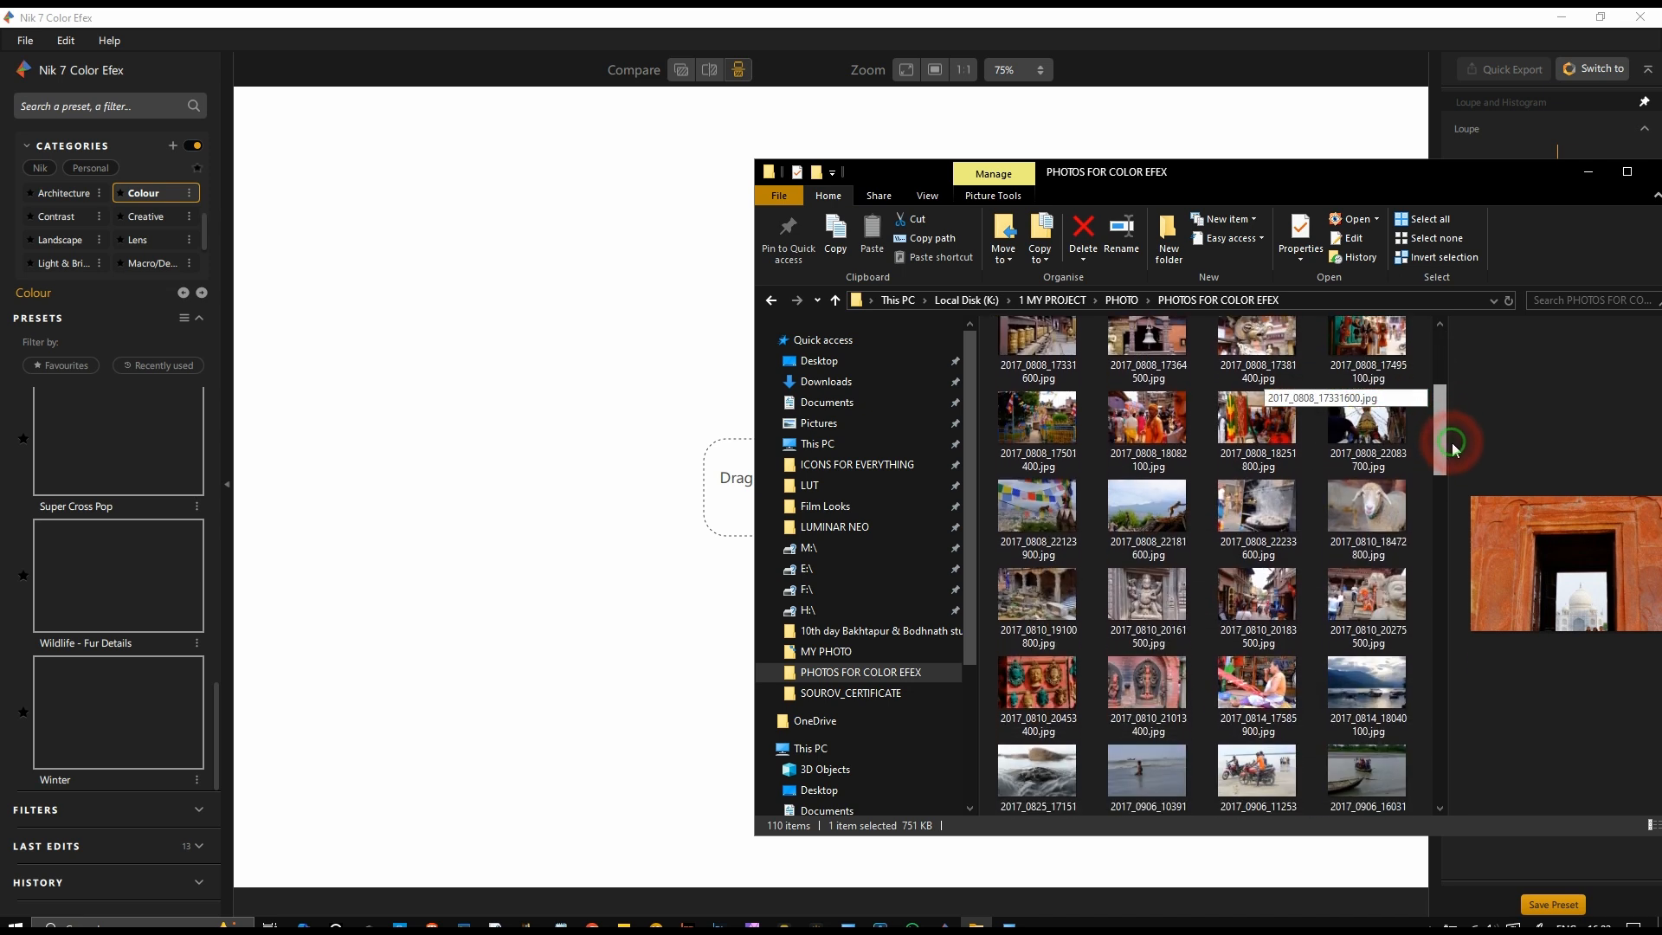
left_click(1407, 500)
left_click_drag(1405, 500, 626, 534)
left_click(961, 514)
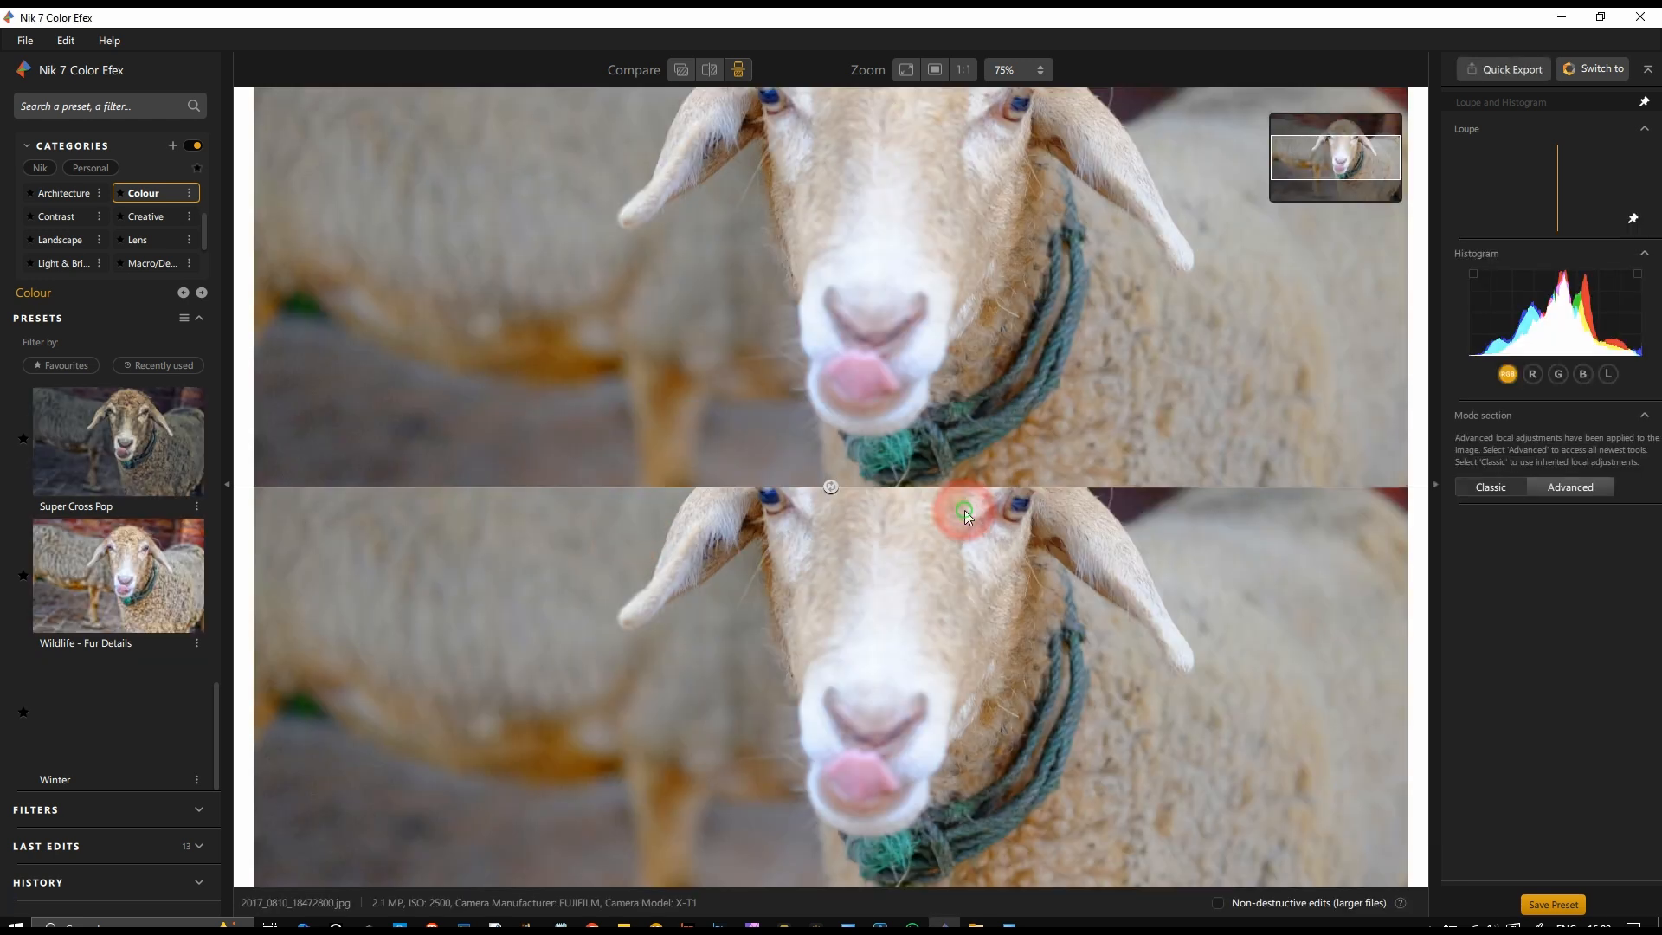
Switch the comparison to the single-image view and apply the Wildlife - Fur Details preset to the sheep photo
left_click(681, 70)
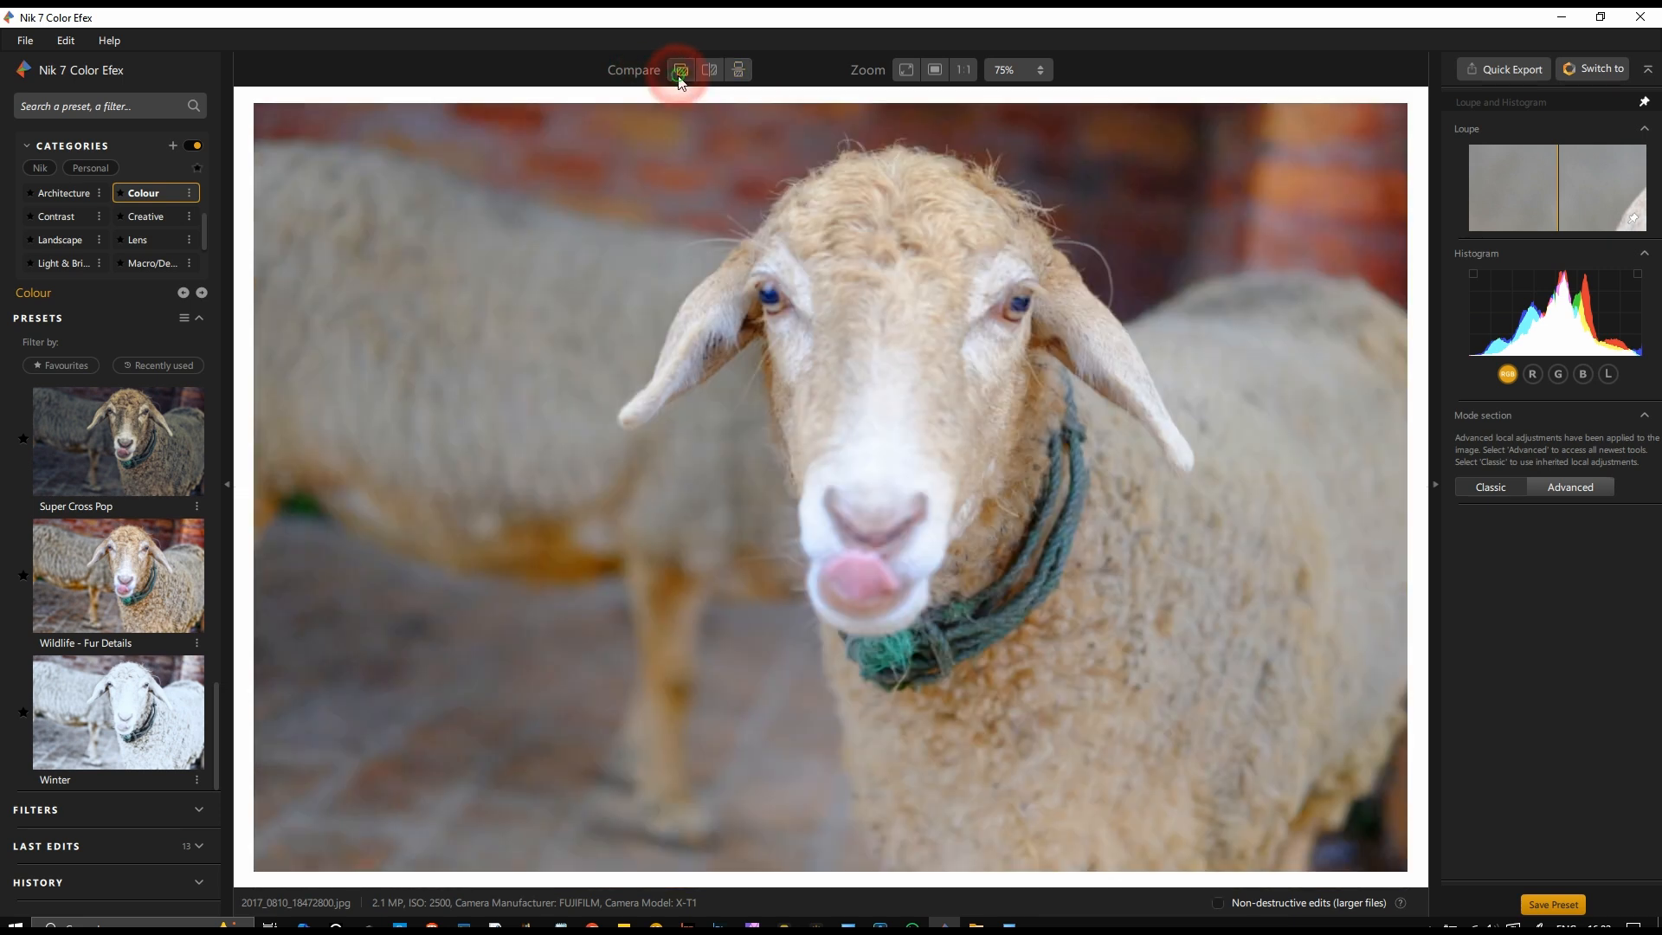
left_click(97, 594)
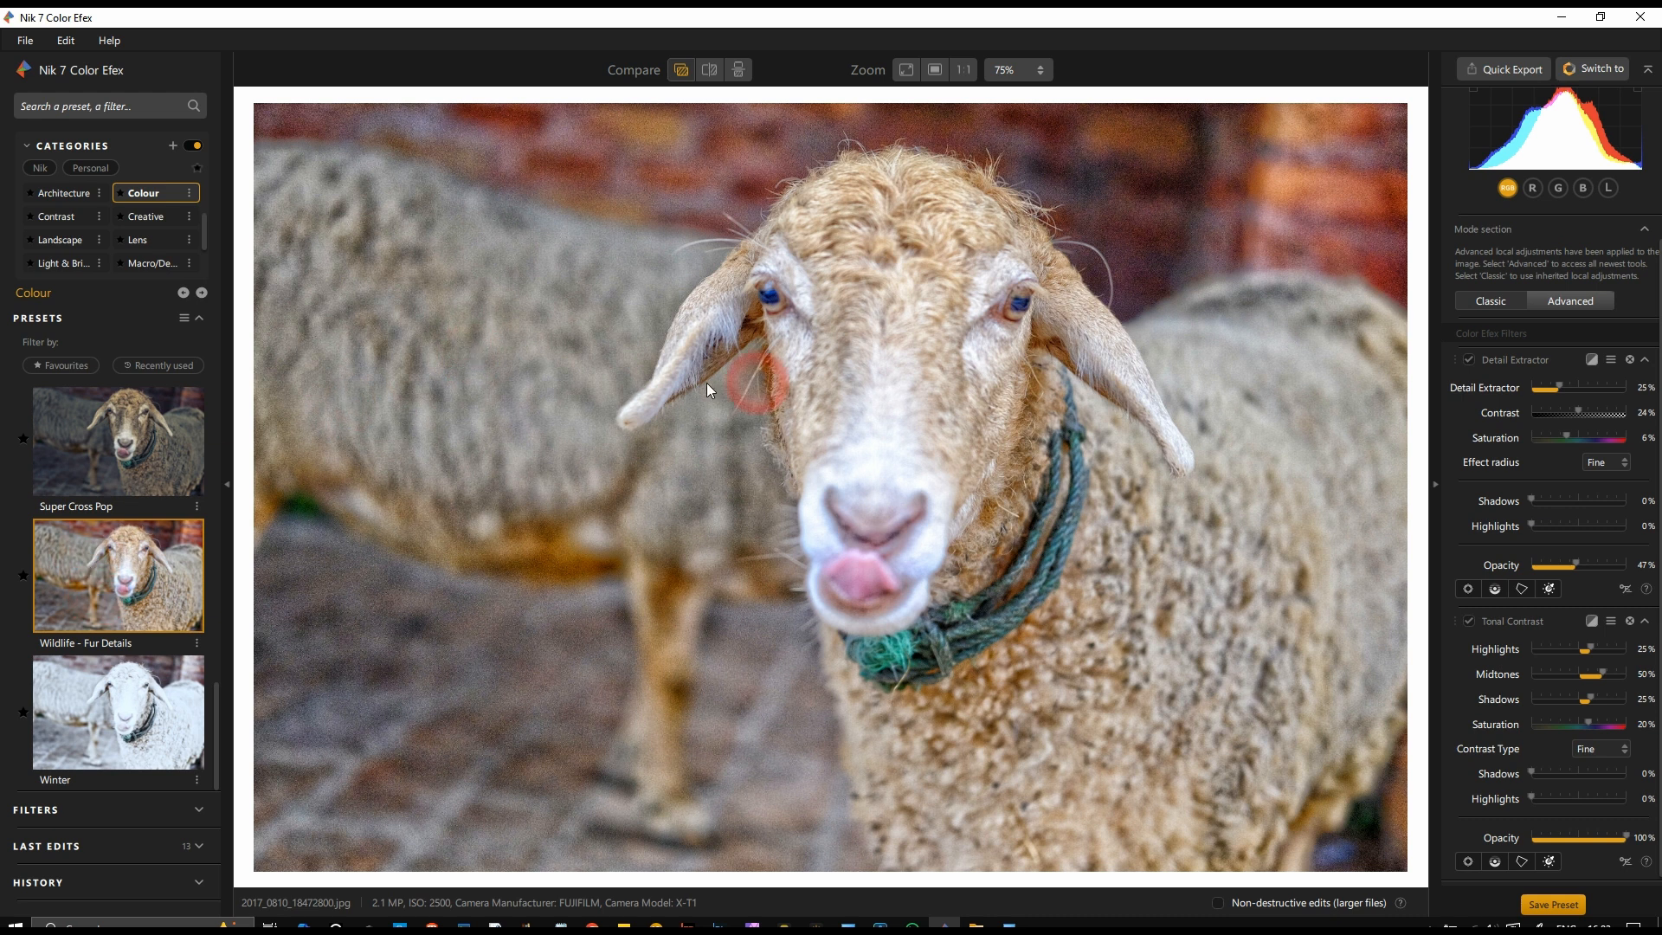
Examine the preset's effect up close on the sheep's face and head, the brick background and the blurred sheep behind
left_click(959, 242)
scroll(958, 244, "up", 3)
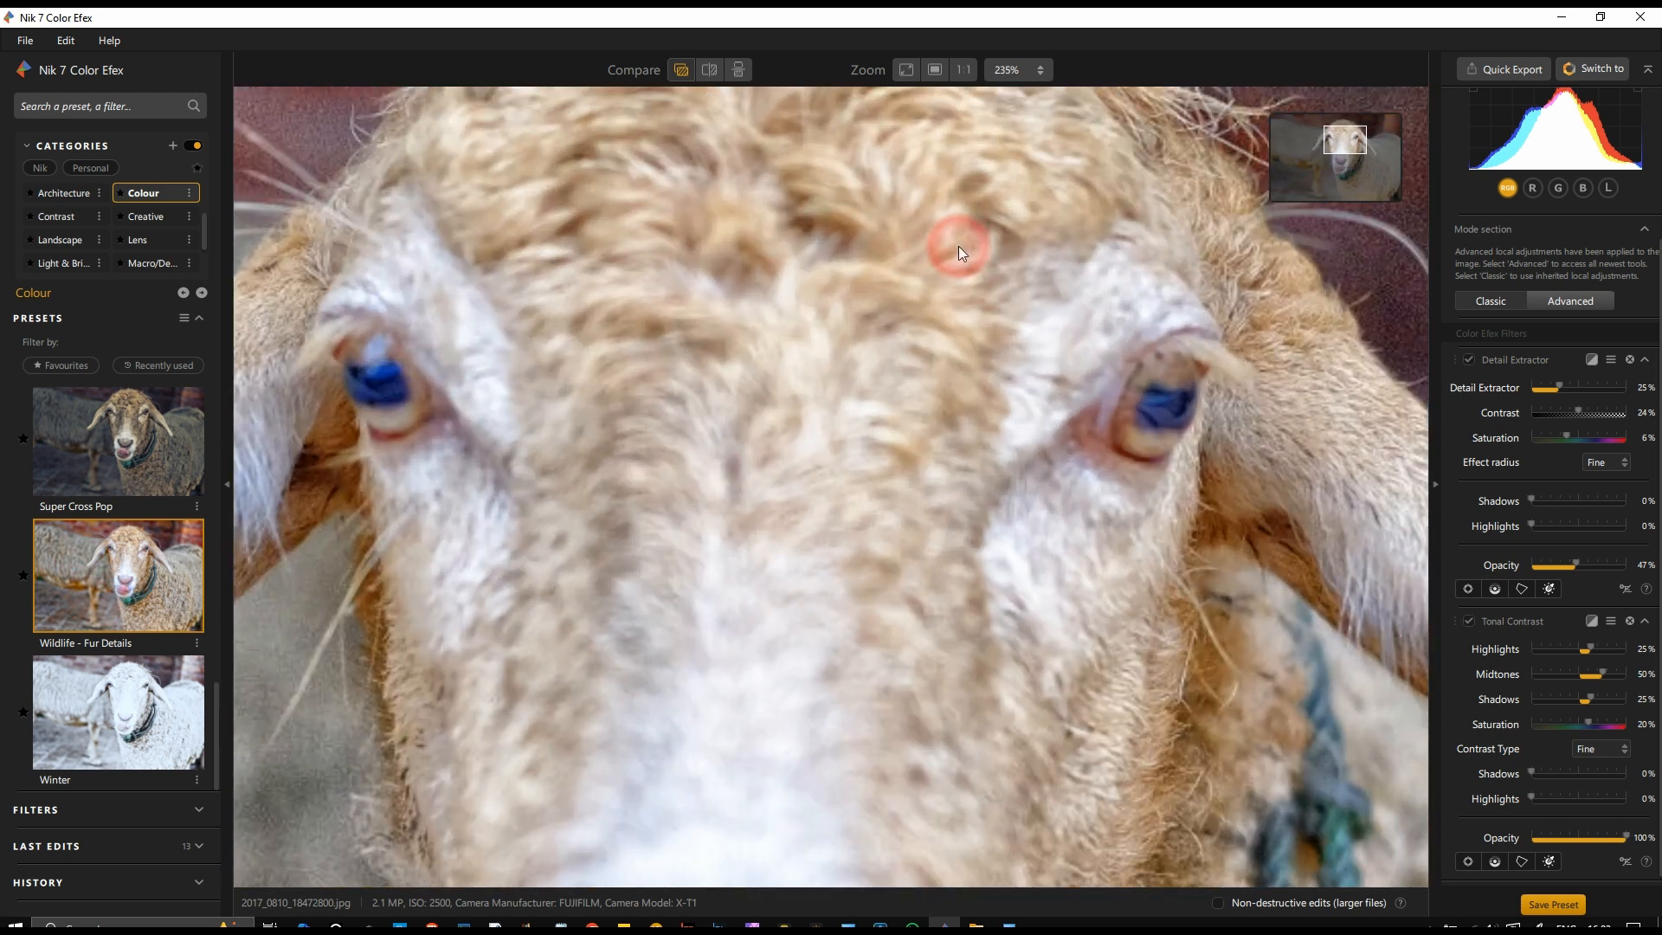
left_click_drag(1348, 130, 1353, 115)
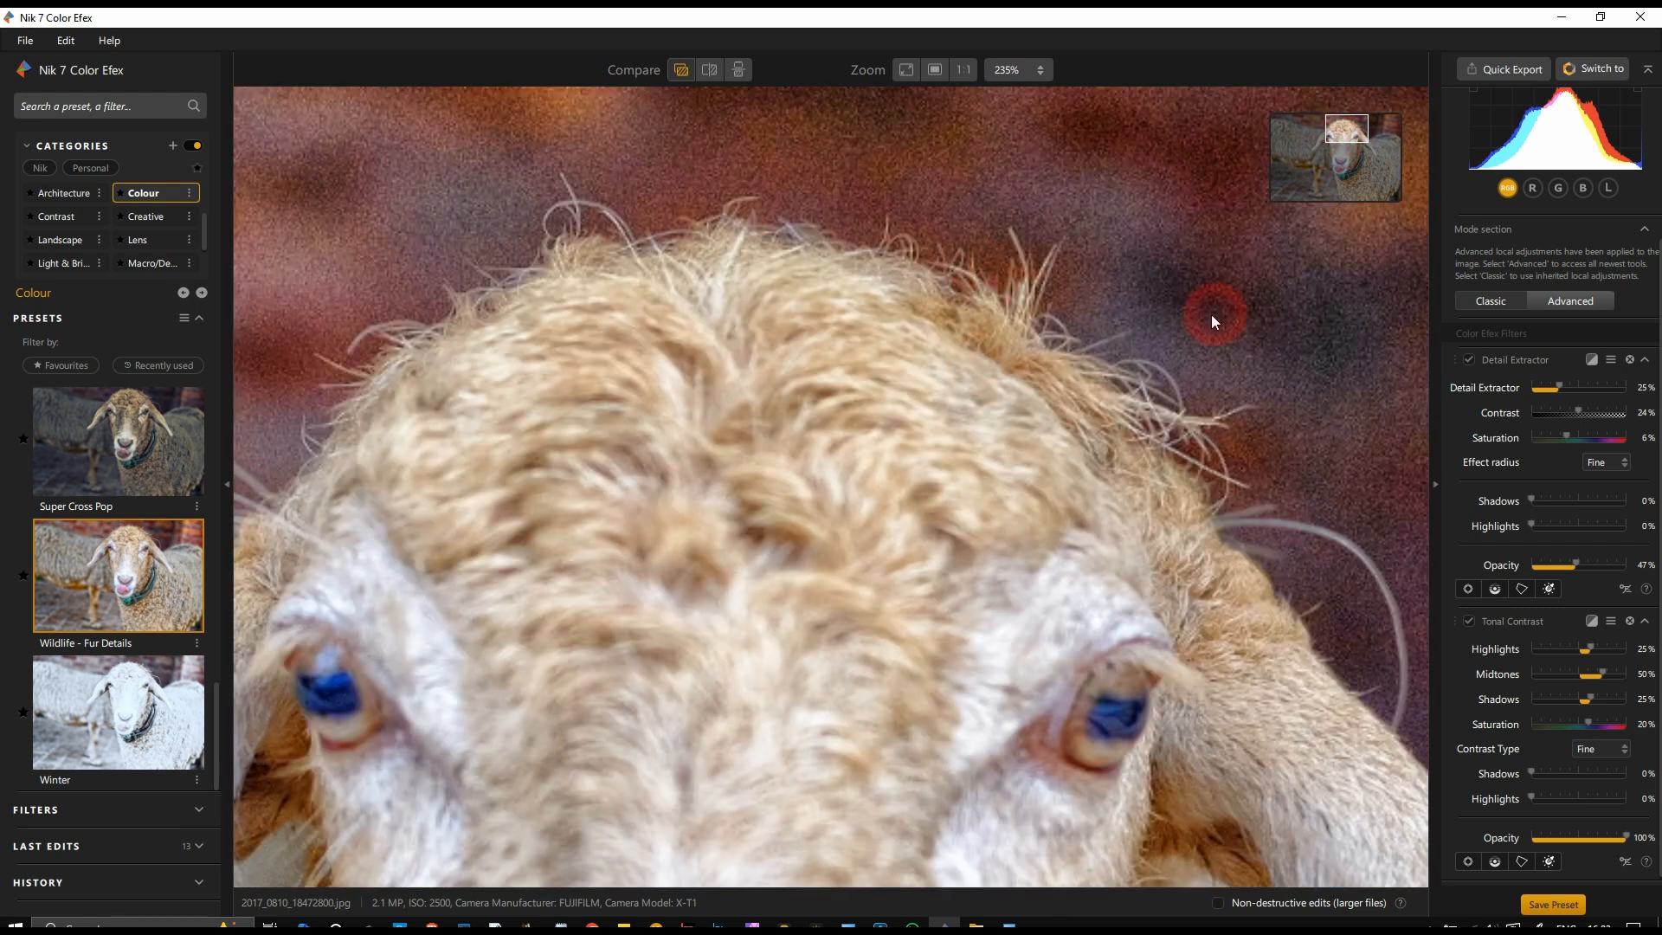
scroll(1296, 260, "down", 5)
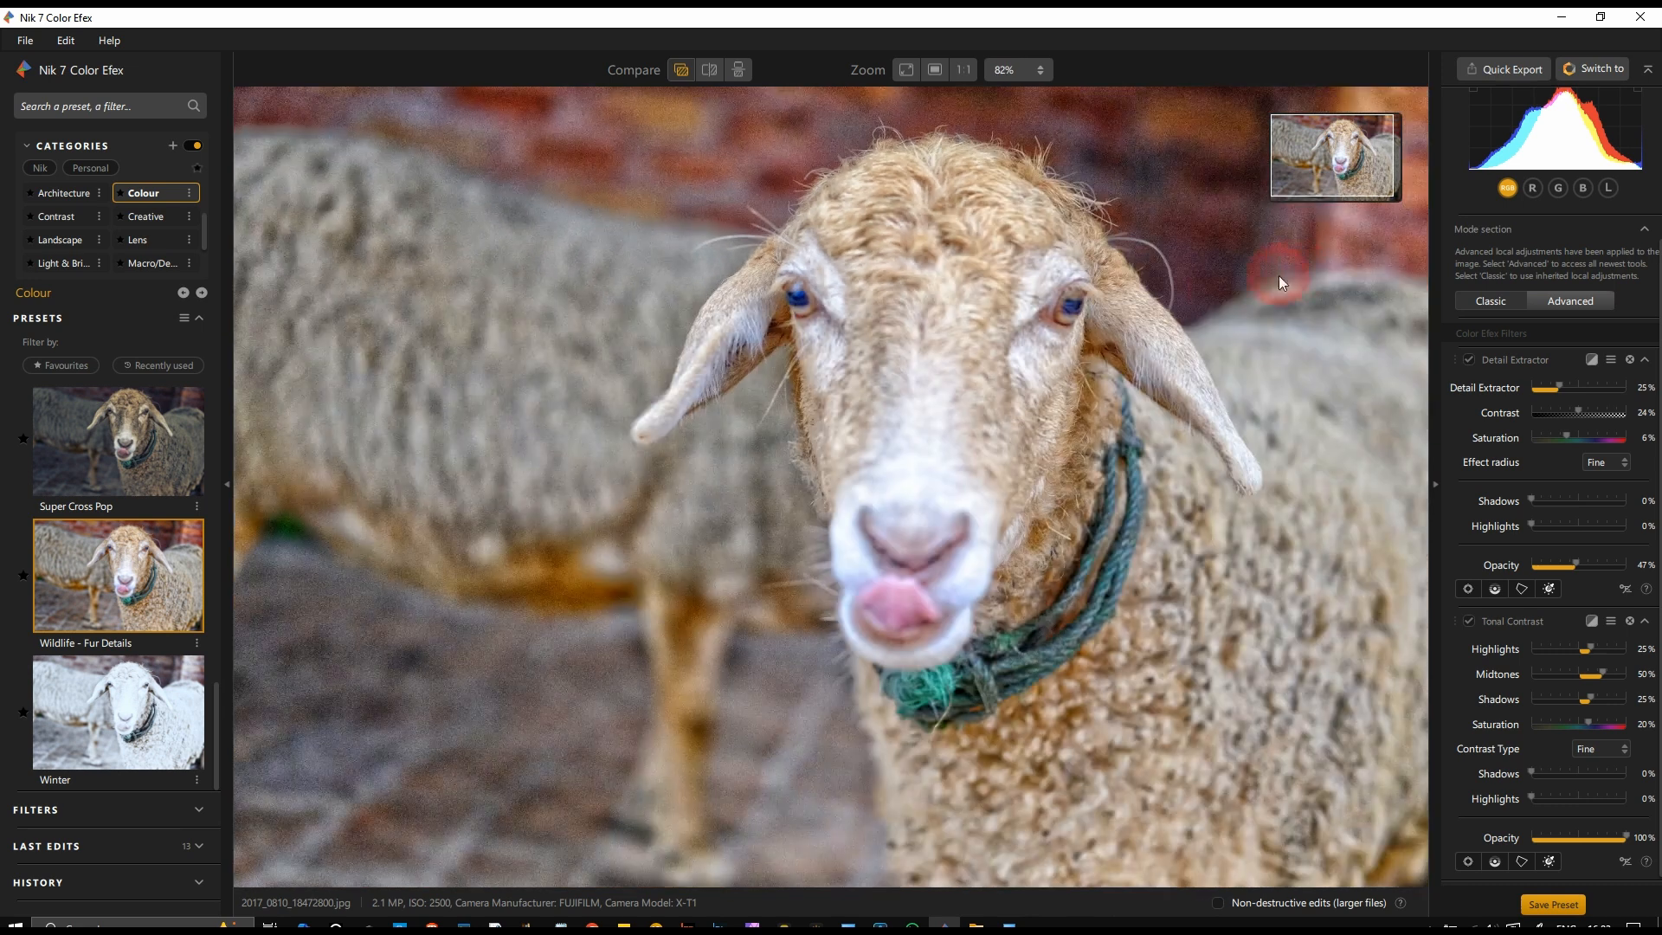
scroll(333, 487, "up", 3)
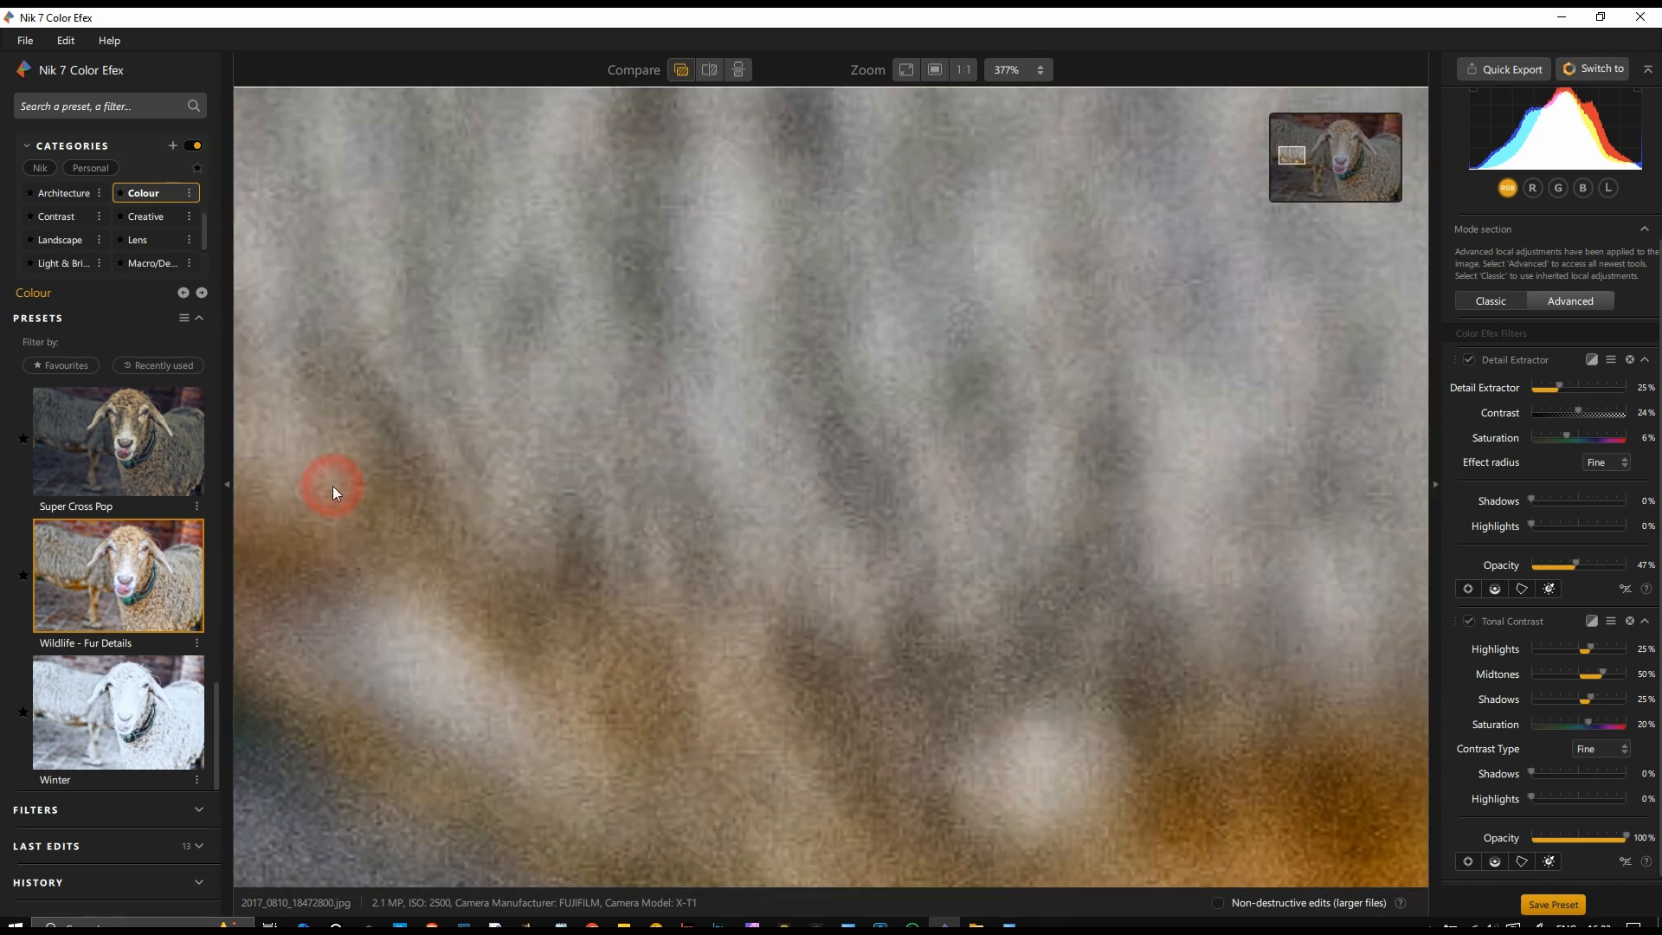
scroll(333, 486, "down", 3)
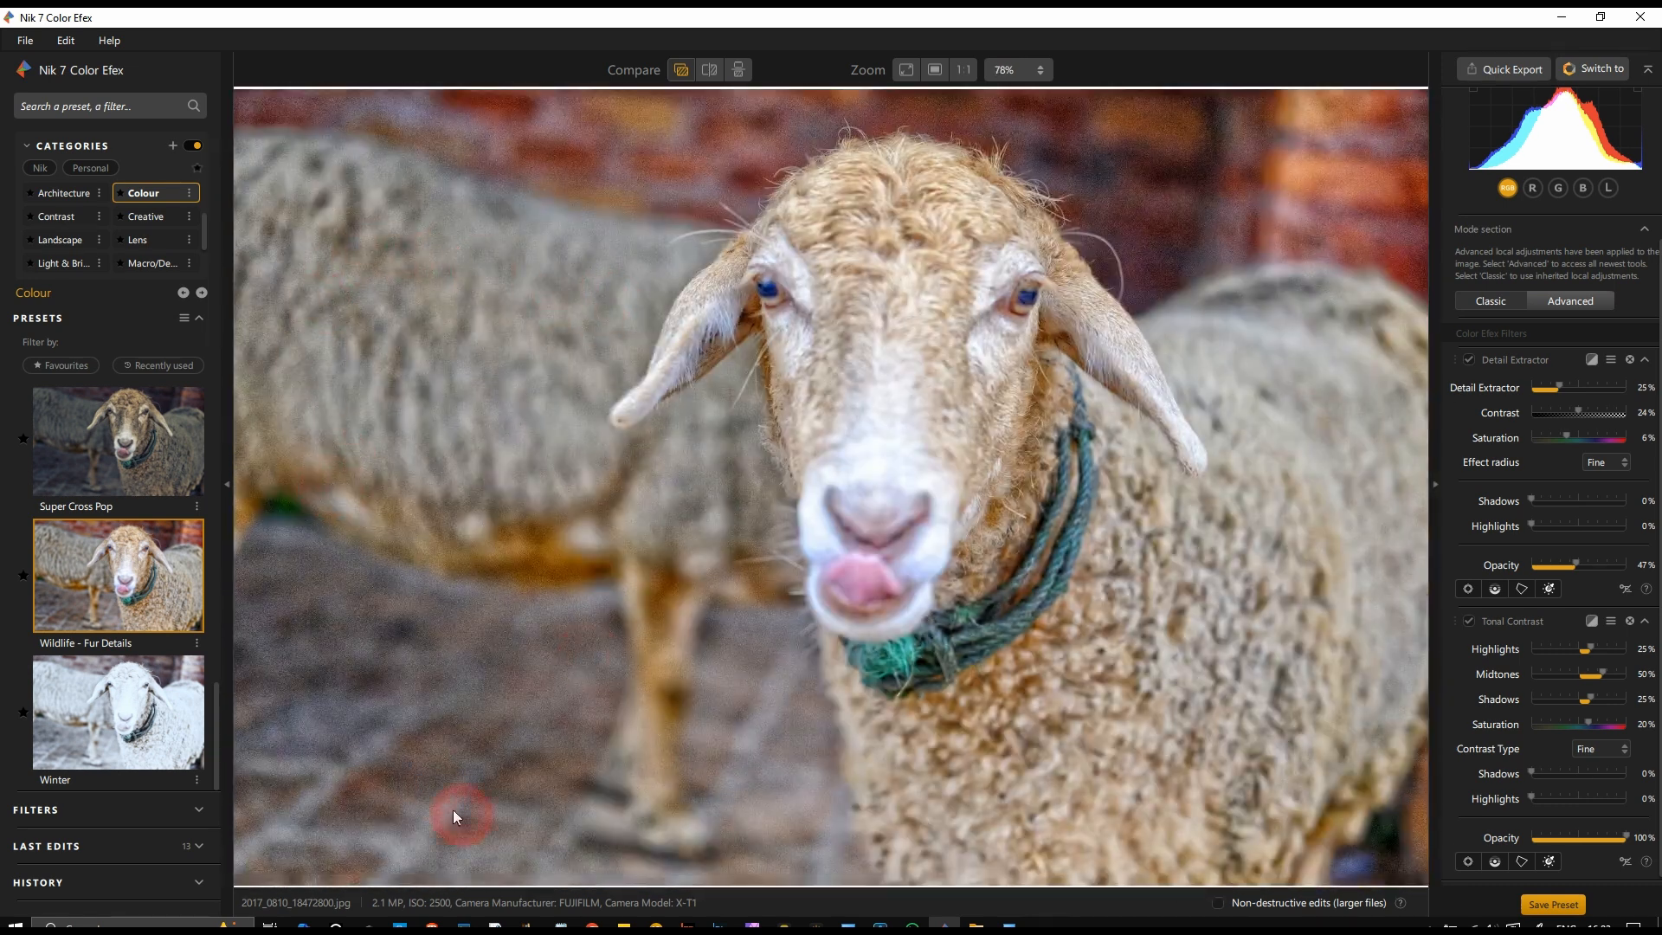
scroll(373, 300, "down", 1)
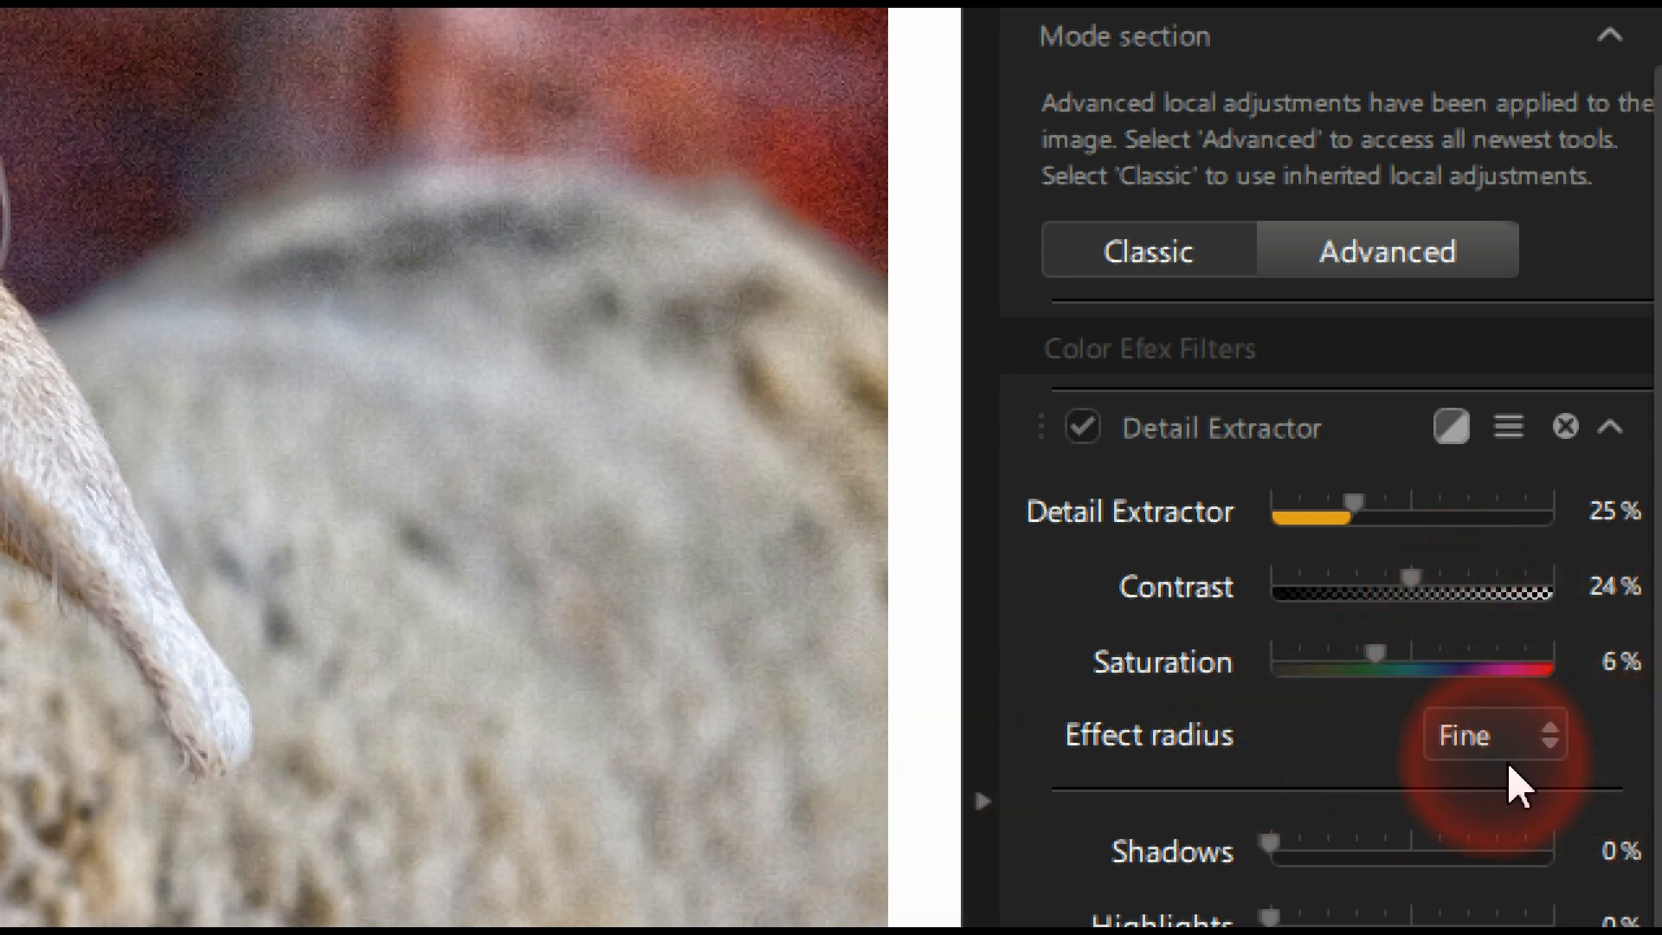
Review the preset's Detail Extractor and Tonal Contrast settings, including the effect radius options and opacity
left_click(1467, 730)
left_click(1467, 733)
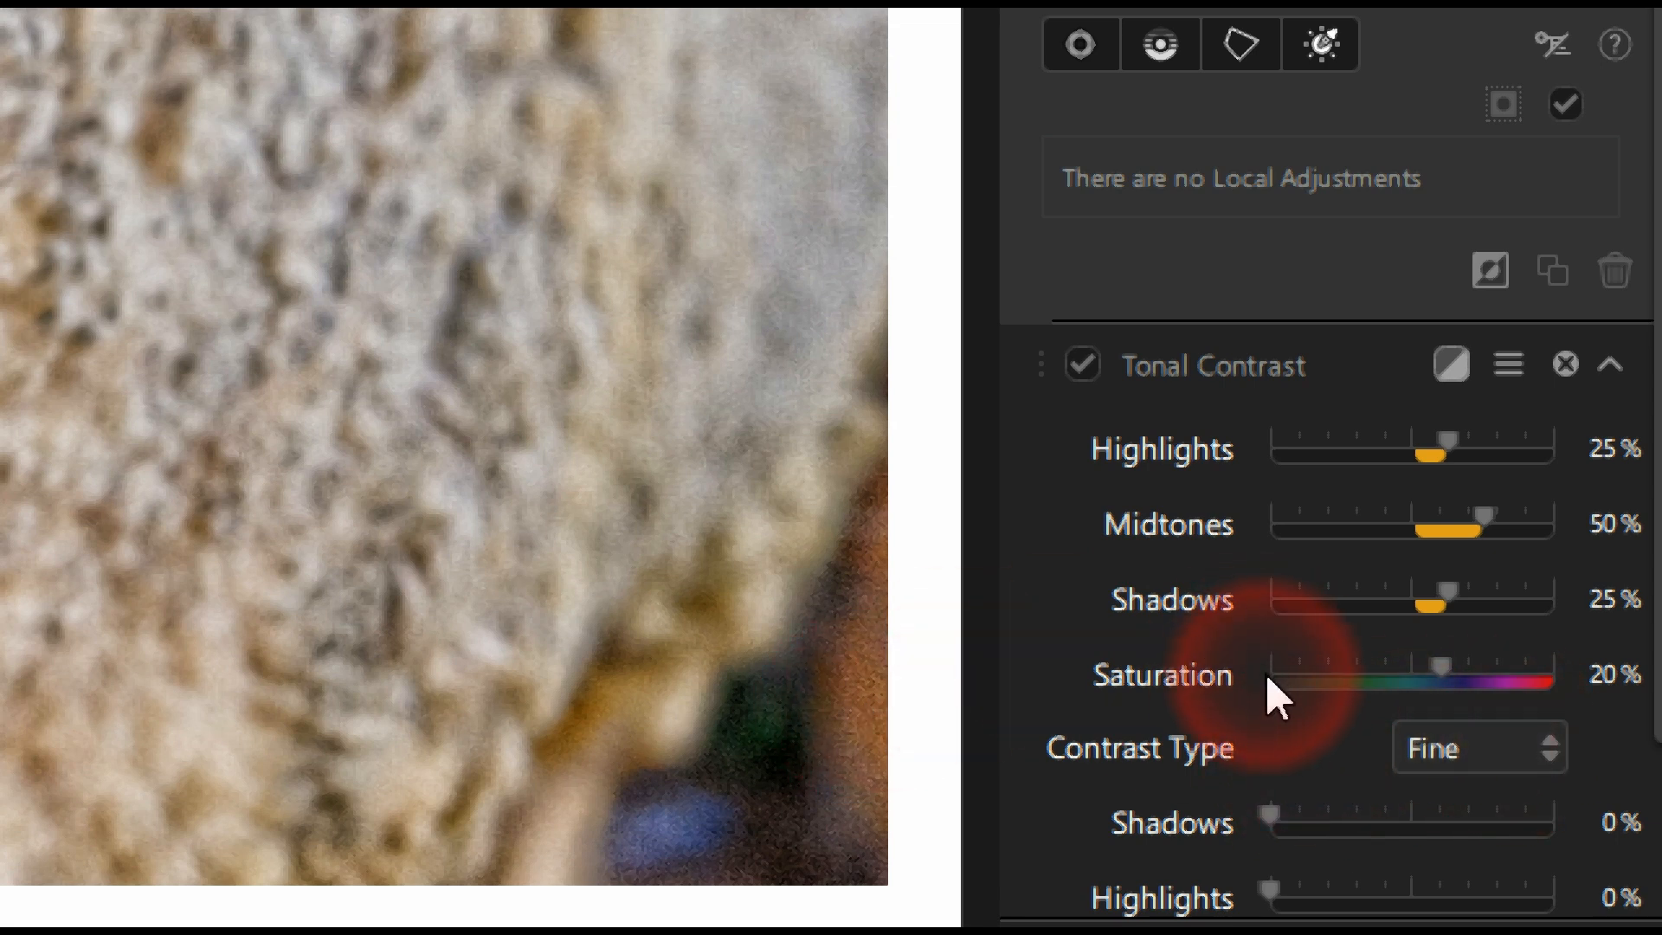
scroll(1264, 827, "down", 3)
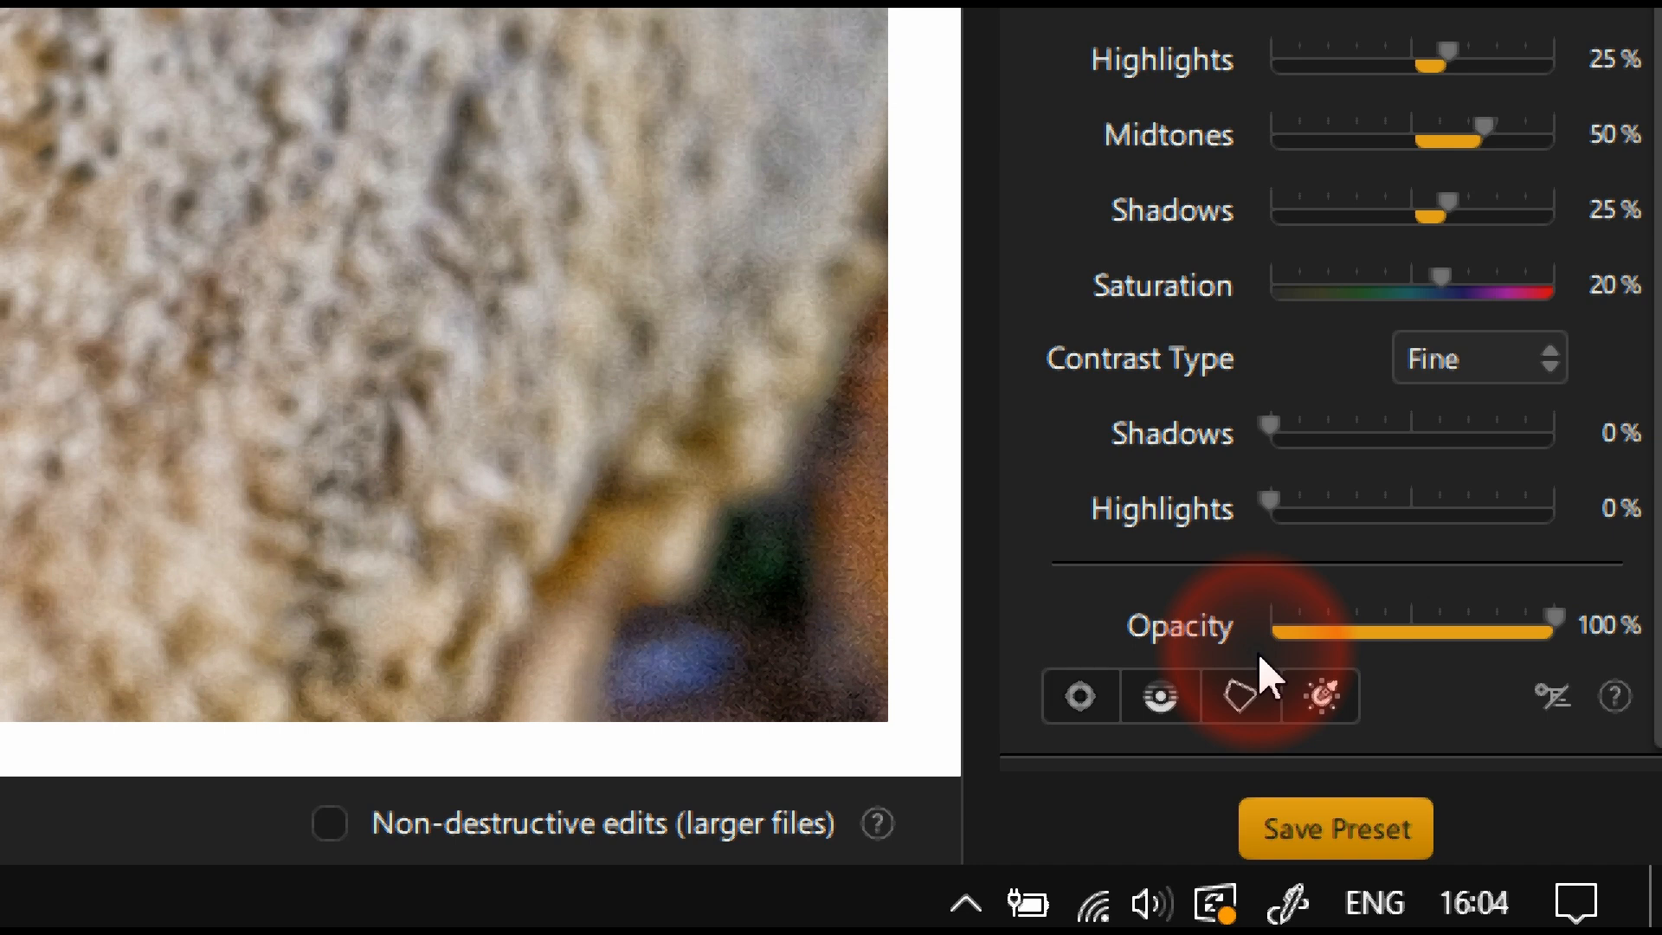
scroll(1257, 651, "up", 5)
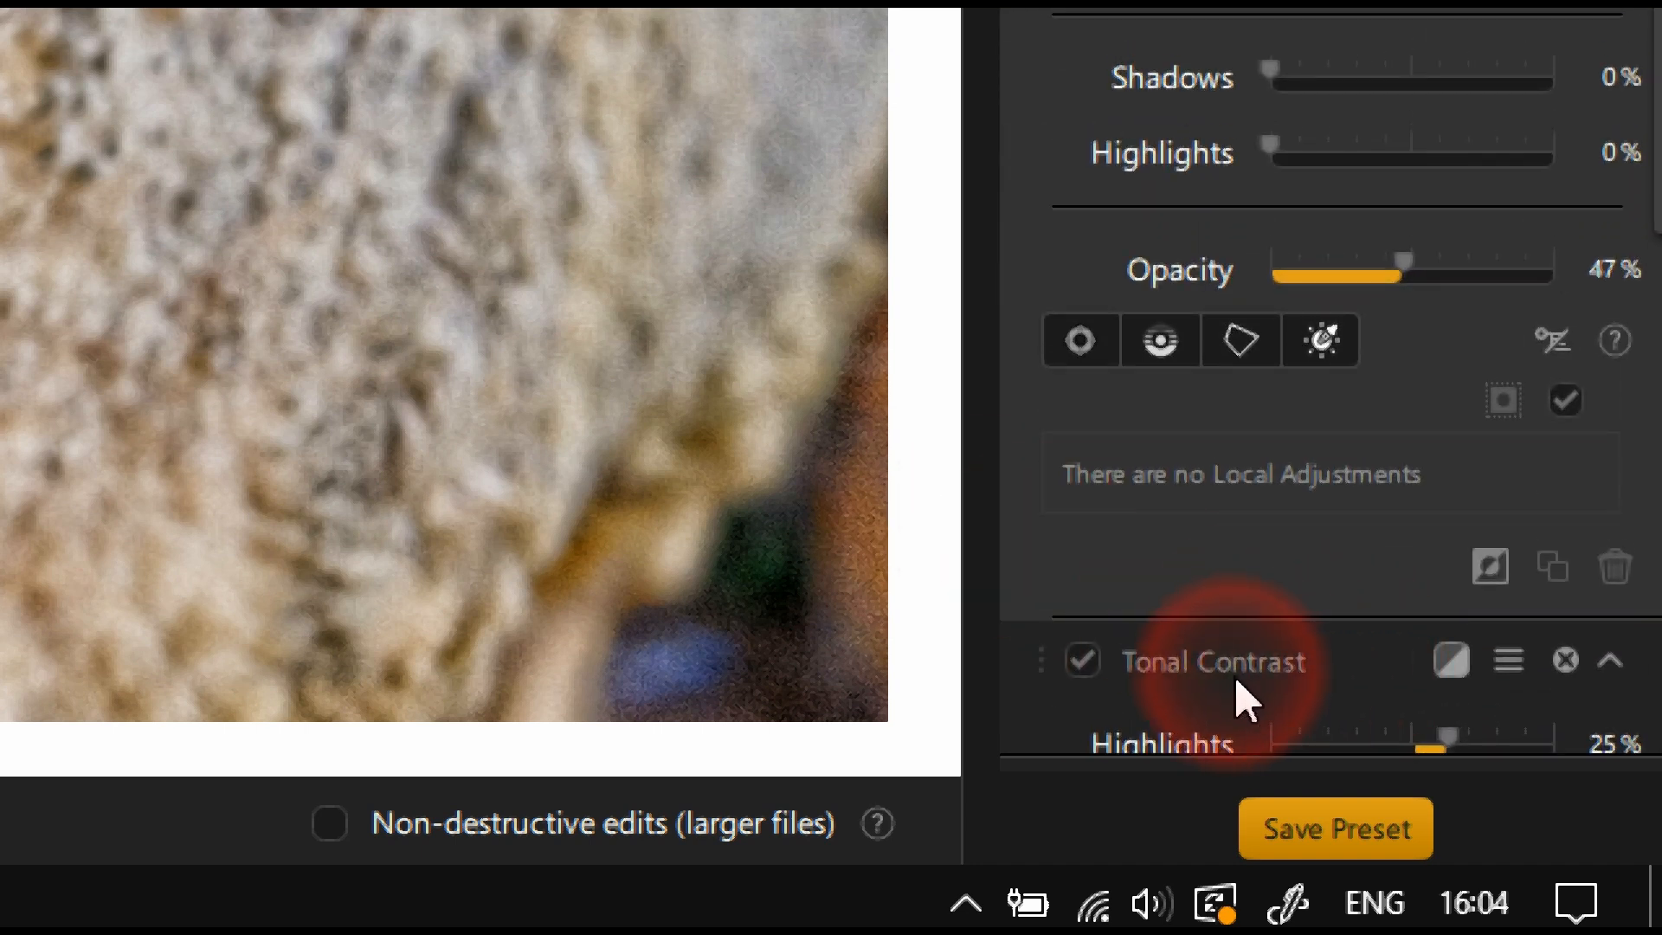
scroll(1195, 589, "up", 2)
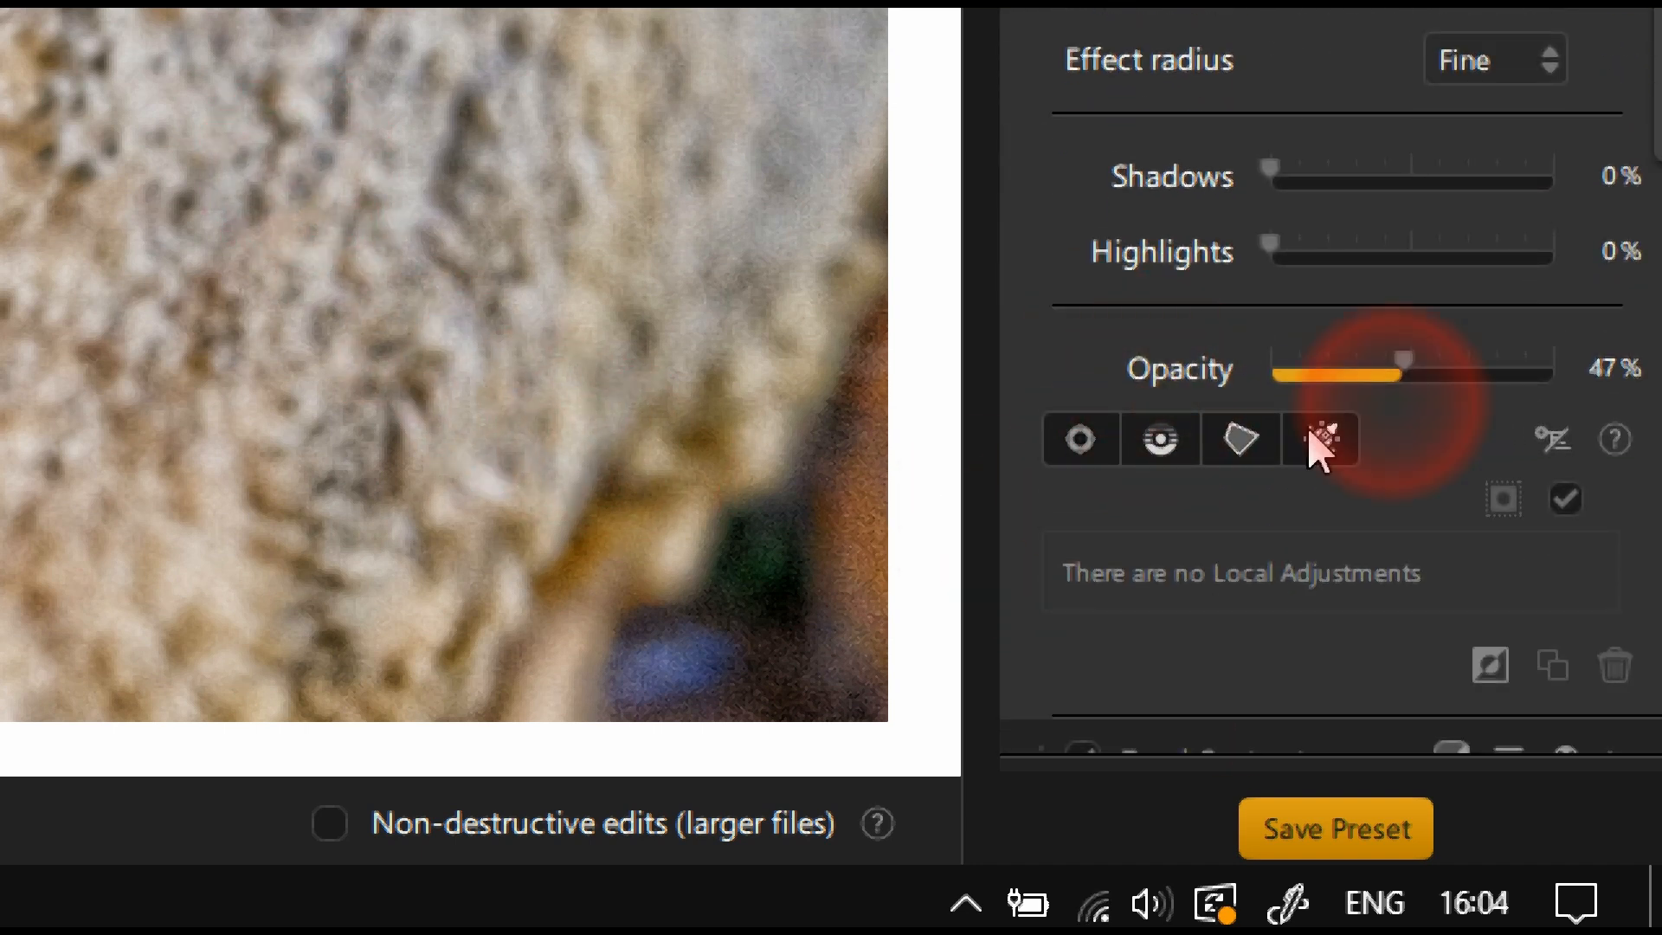
scroll(1651, 416, "down", 10)
scroll(1402, 341, "up", 10)
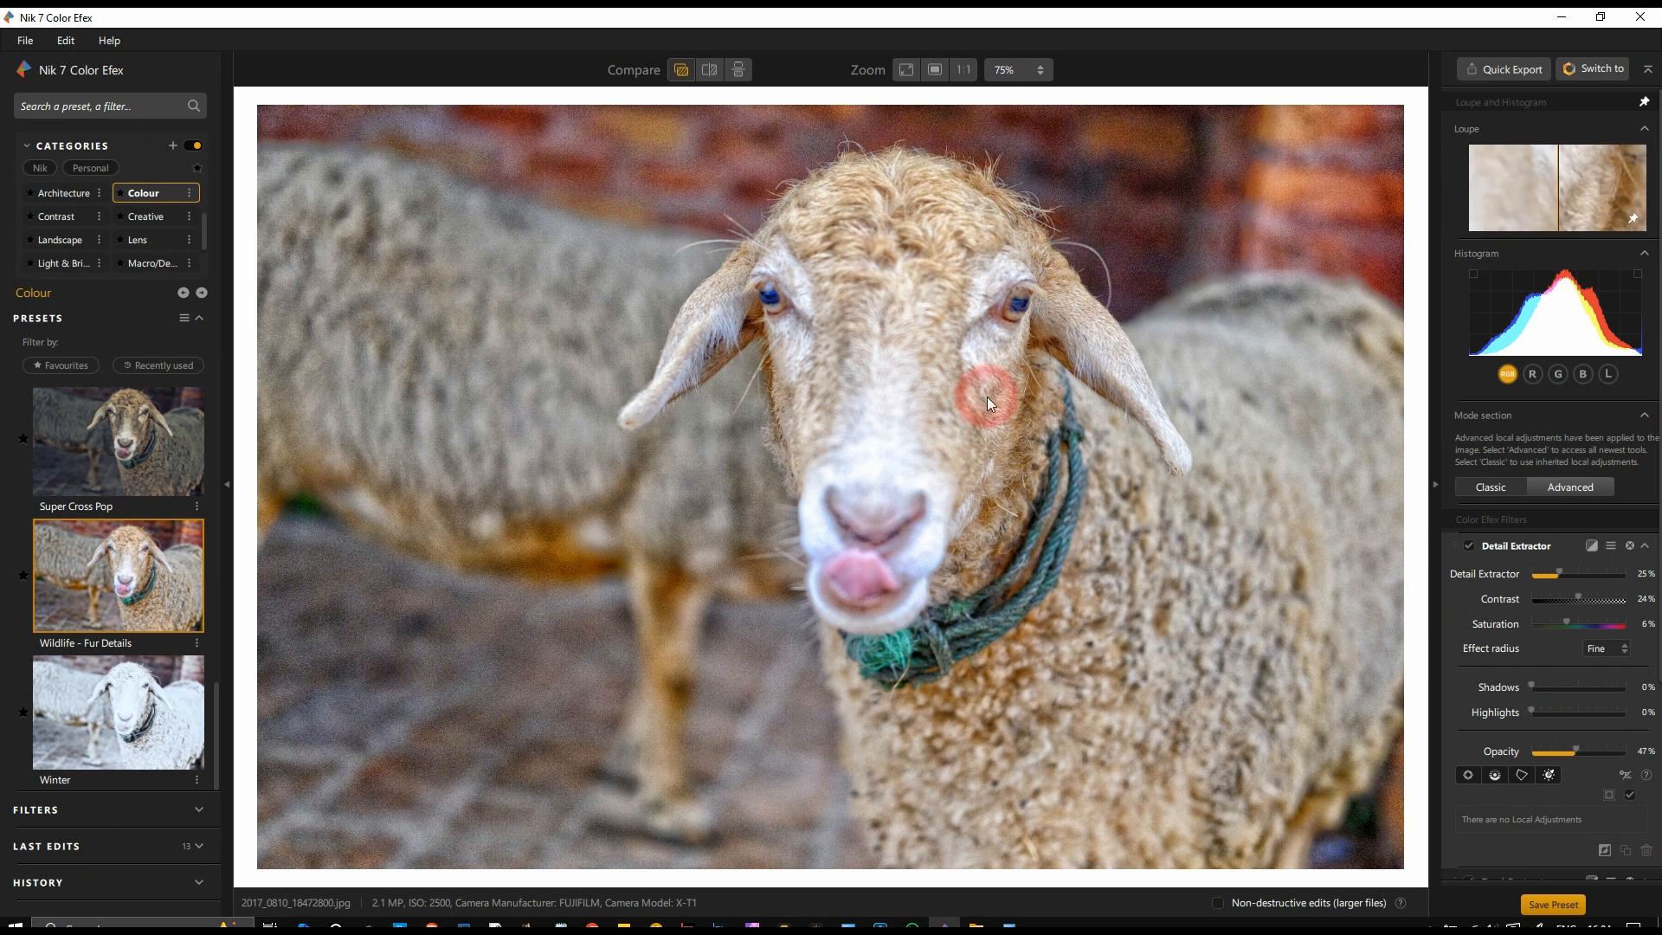
Turn off the Detail Extractor and Tonal Contrast filters to view the photo without them
left_click(1470, 545)
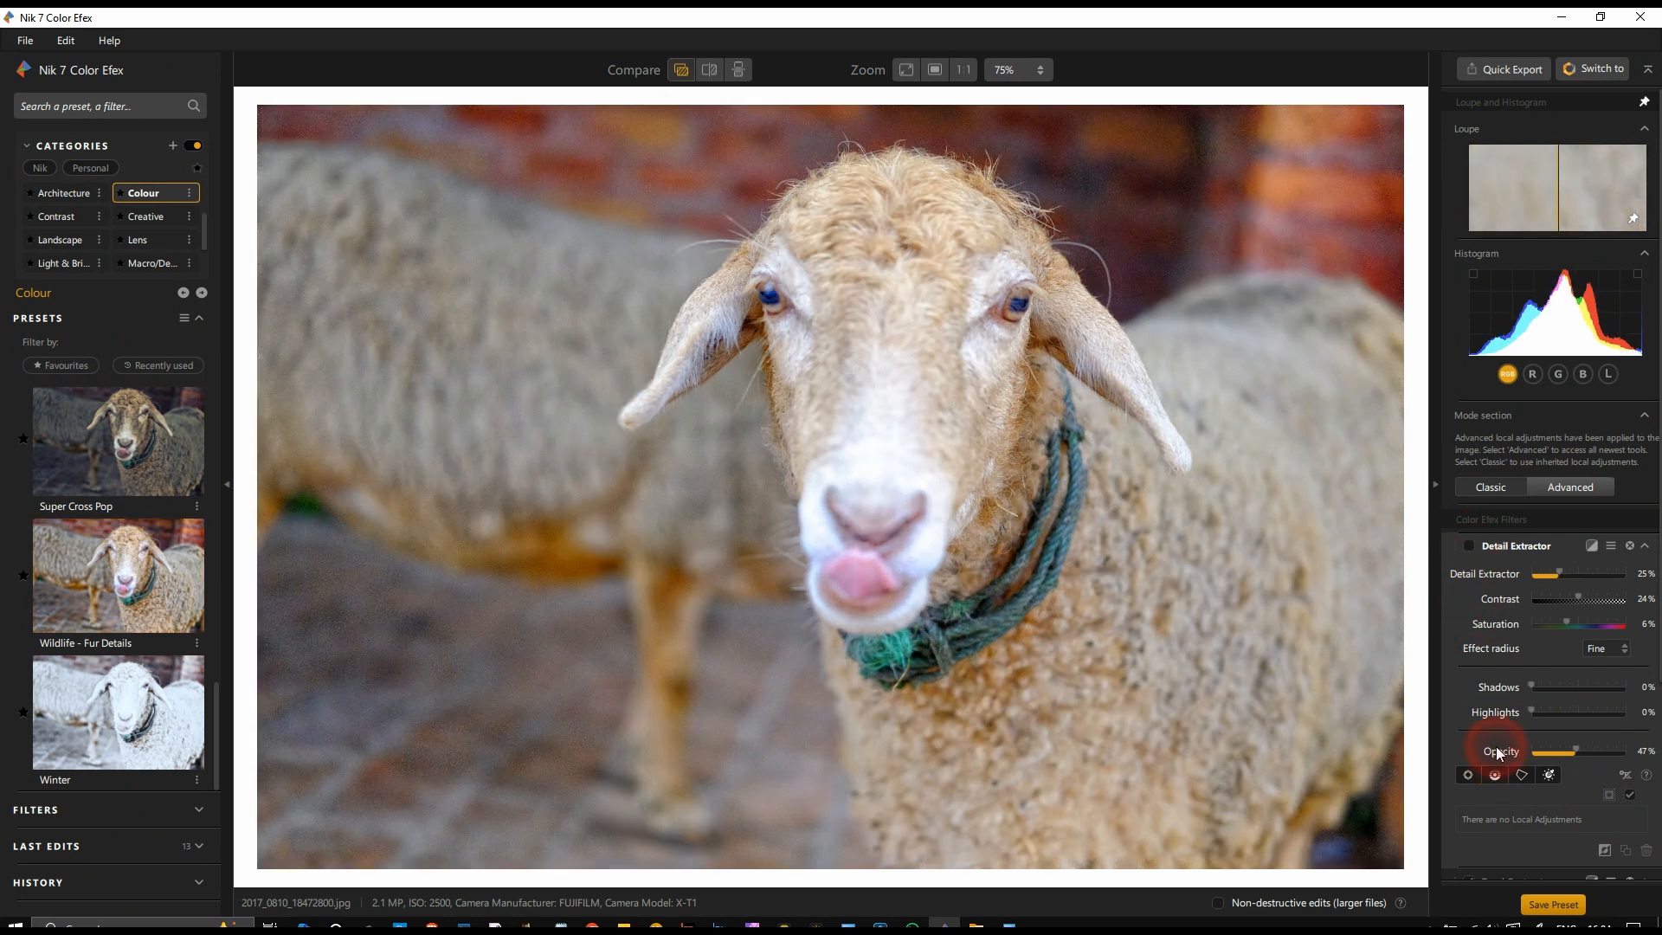
scroll(1496, 746, "down", 3)
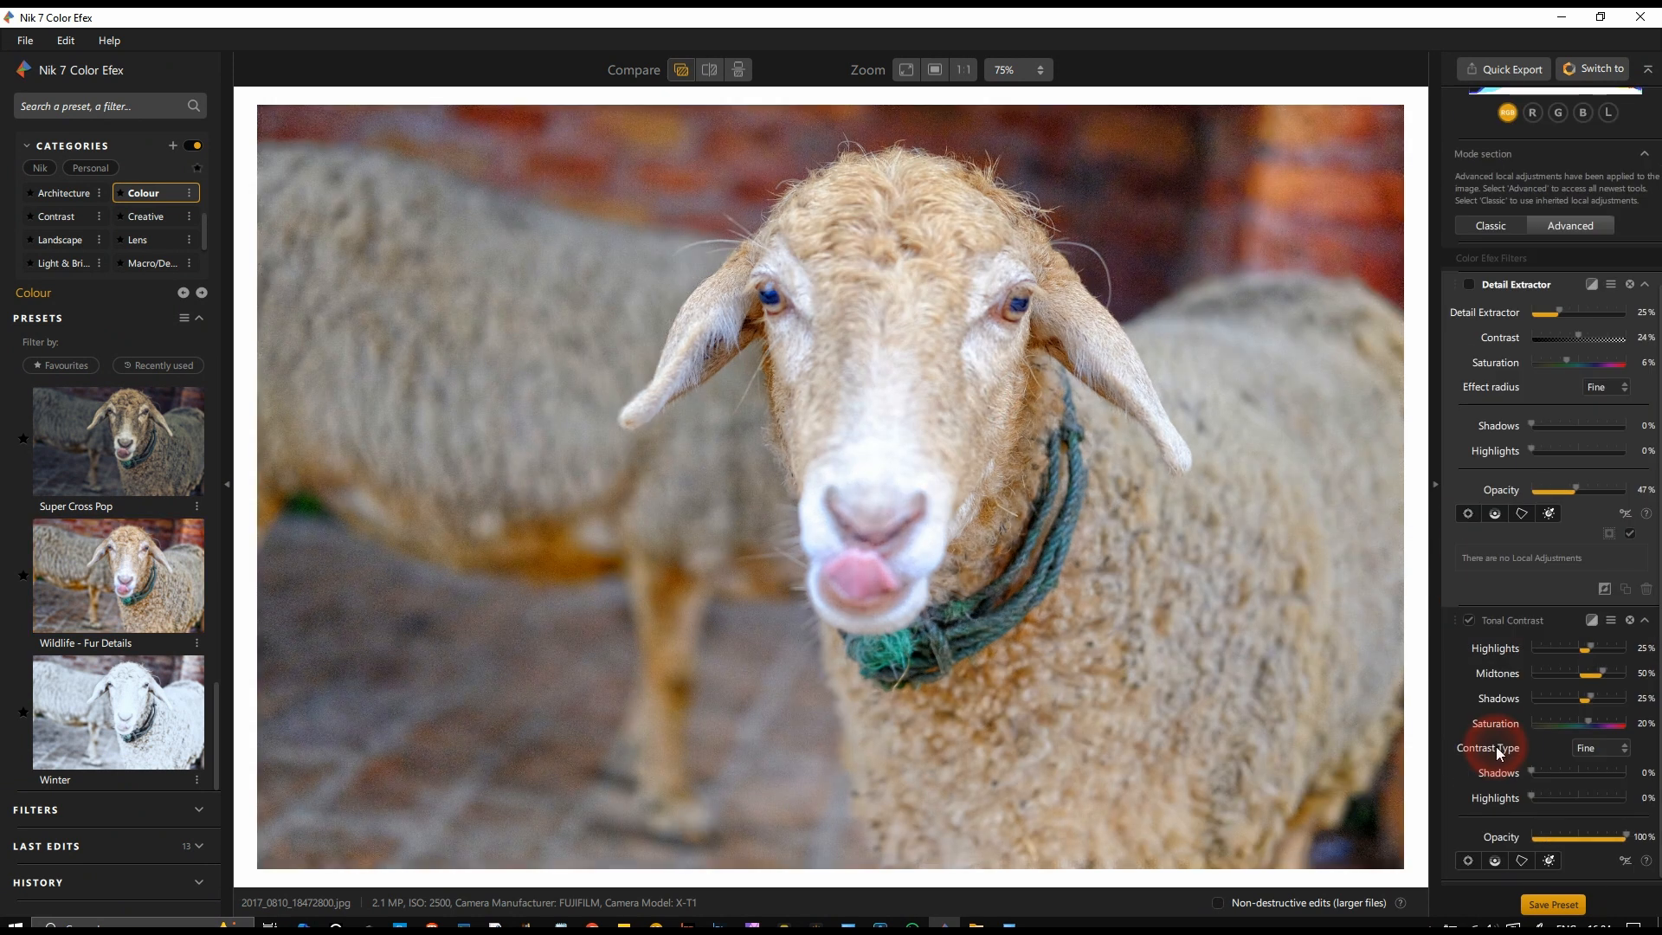
left_click(1469, 620)
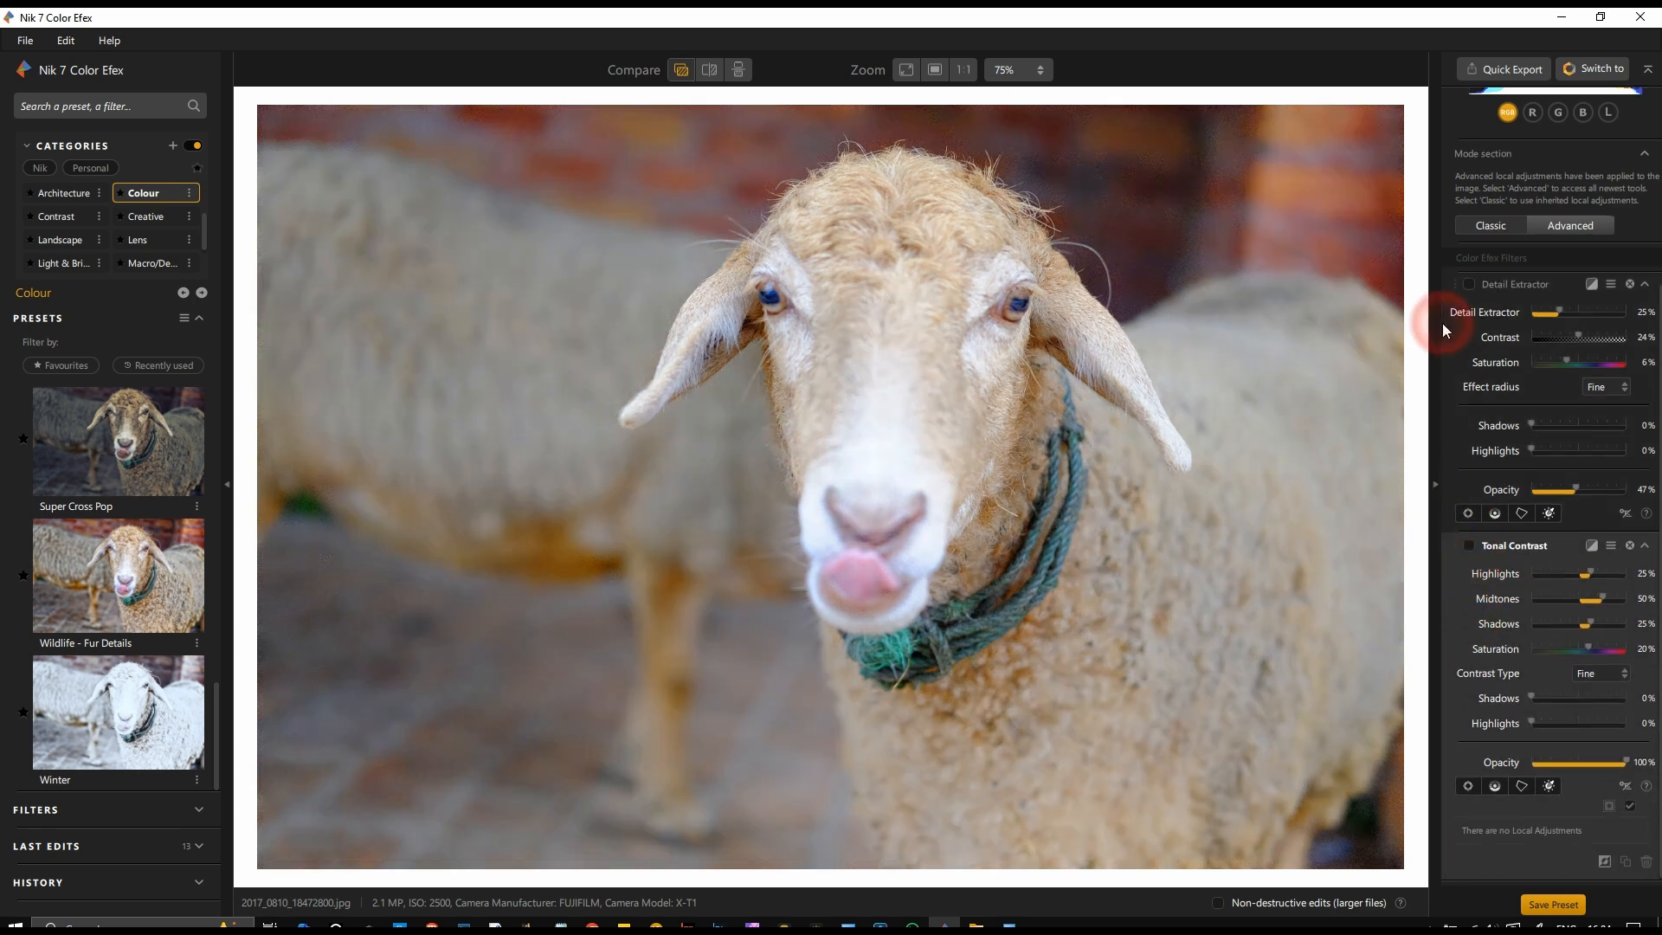
Toggle Tonal Contrast to compare its effect, and re-enable both Detail Extractor and Tonal Contrast
left_click(1471, 547)
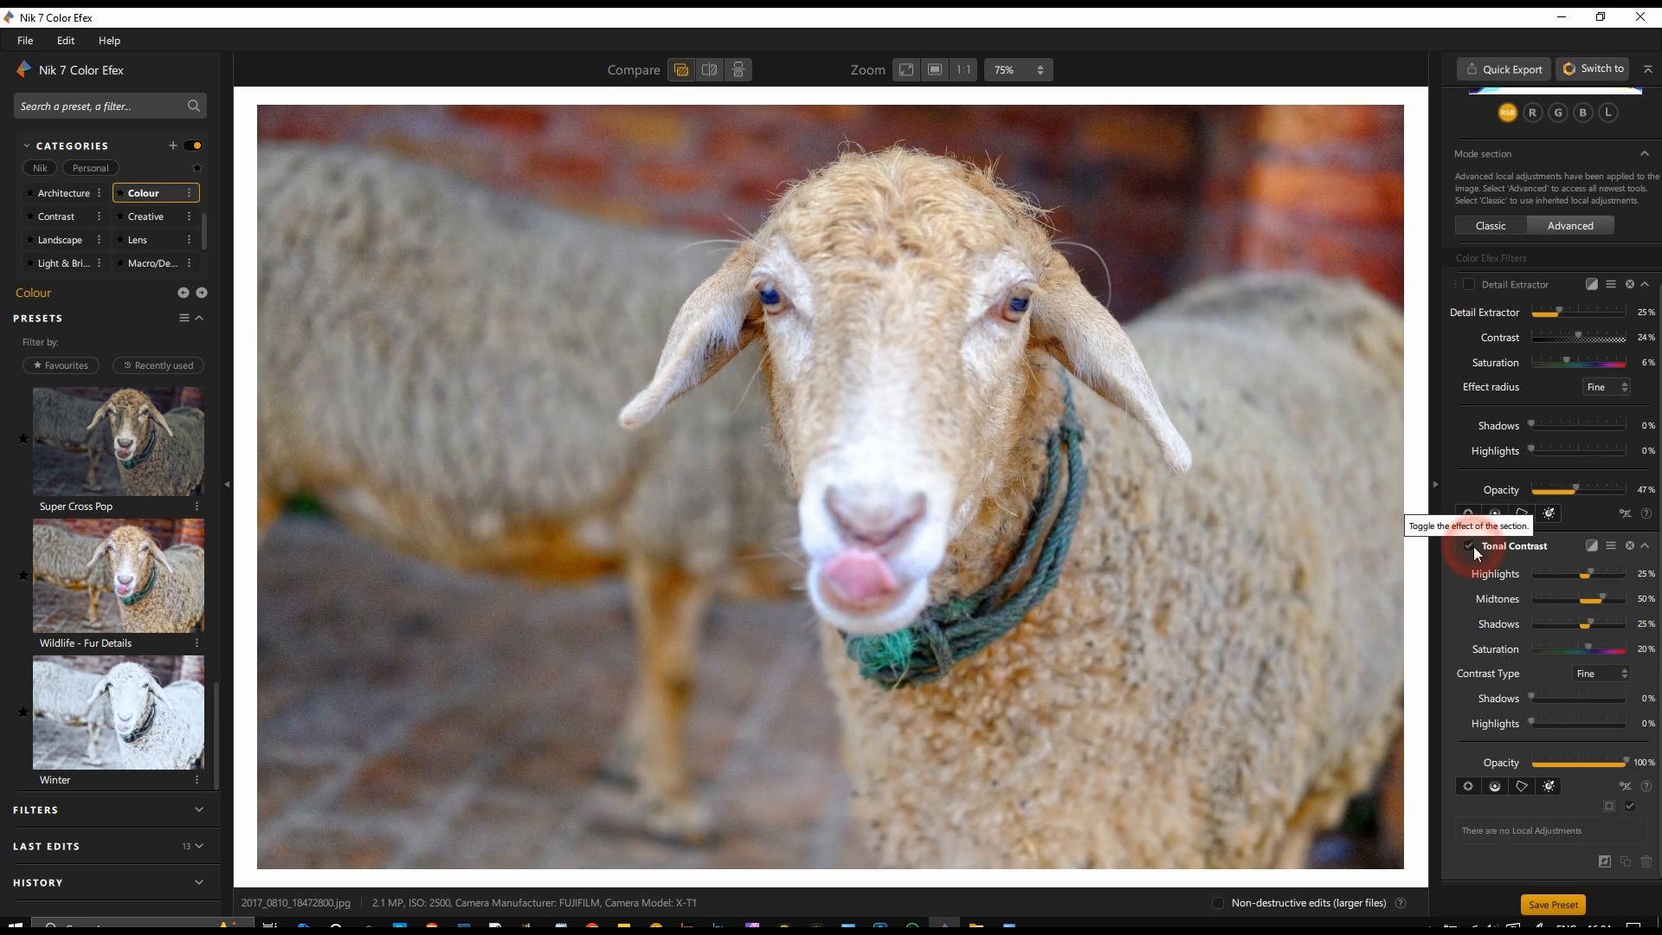
left_click(1471, 546)
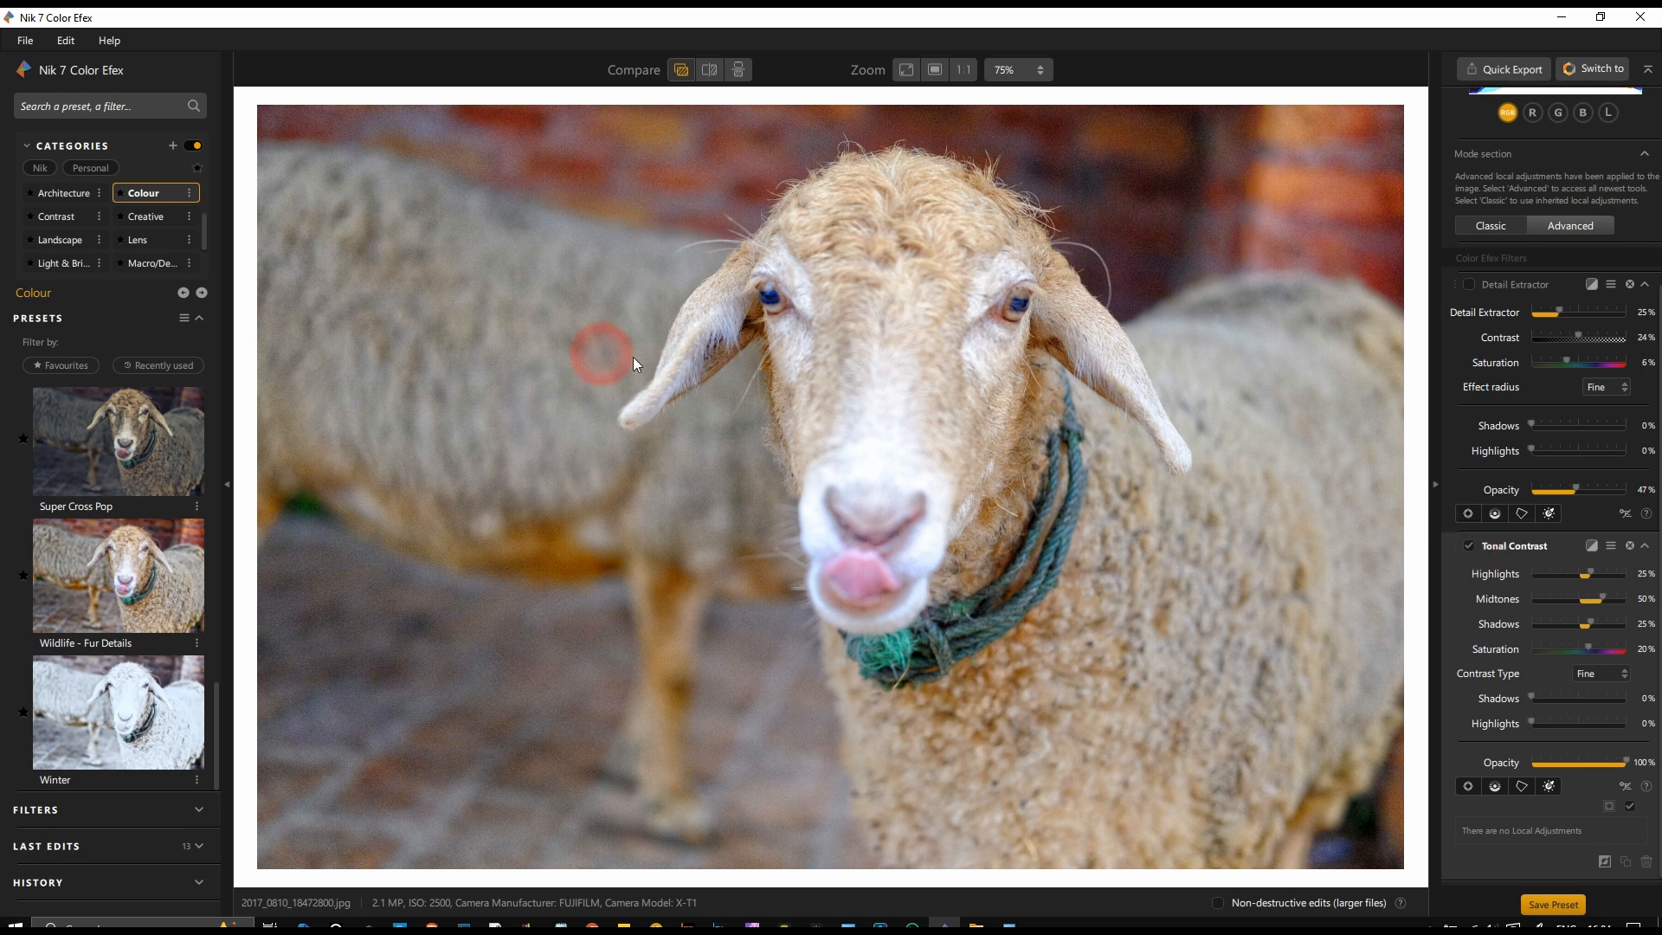
left_click(1469, 547)
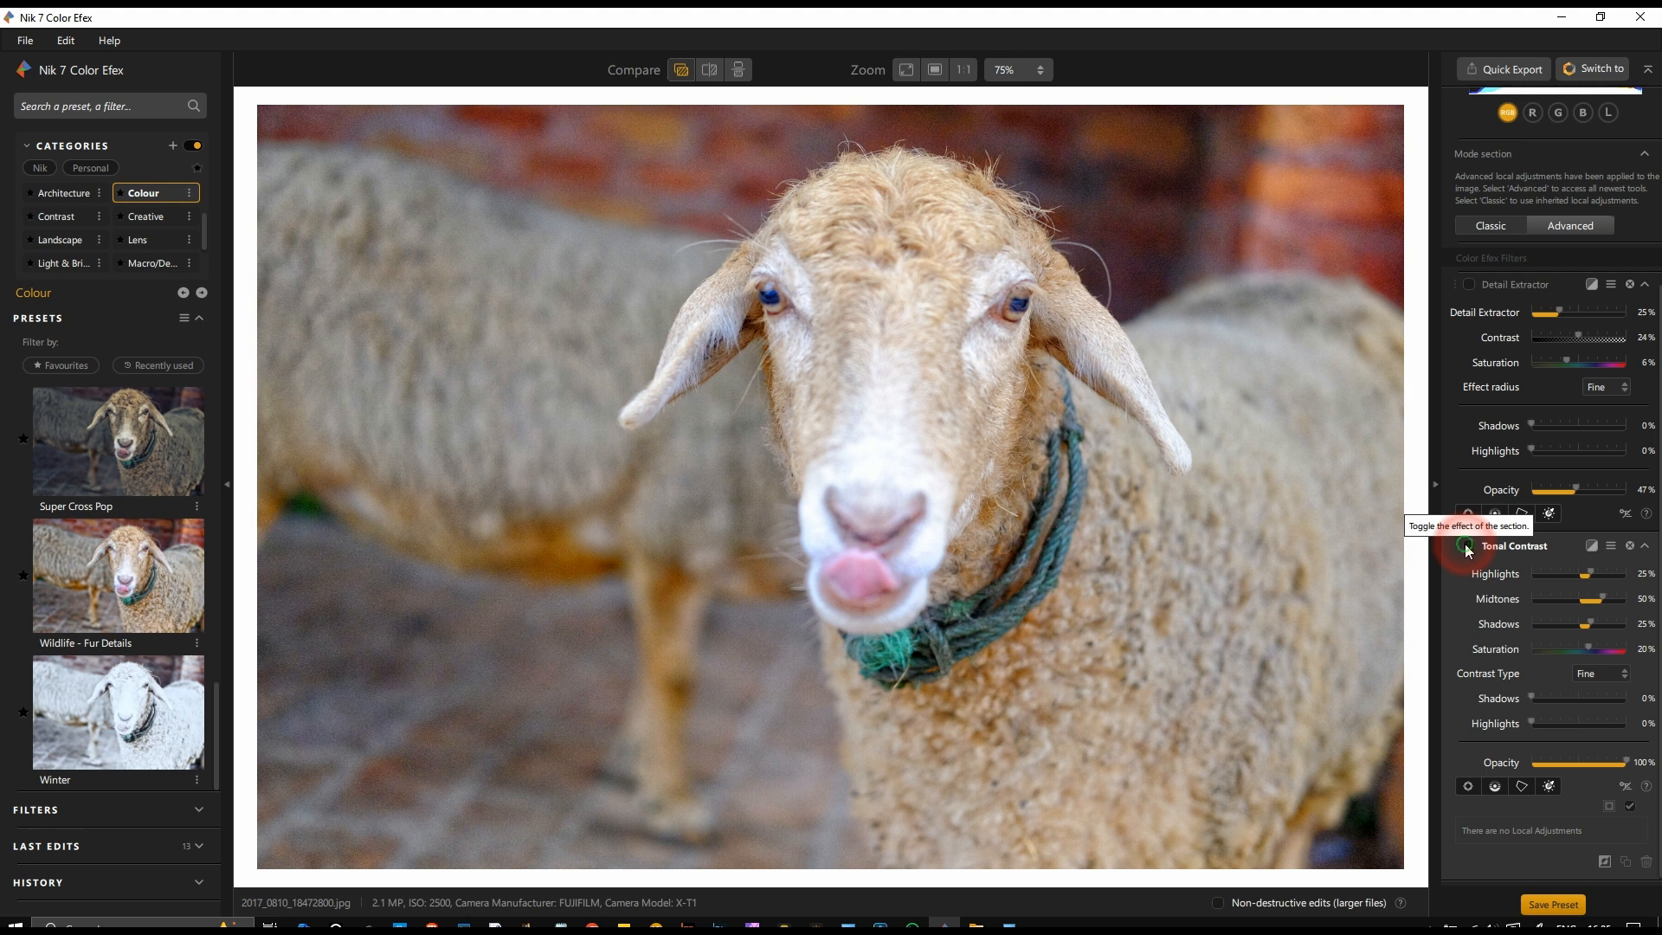
left_click(1470, 284)
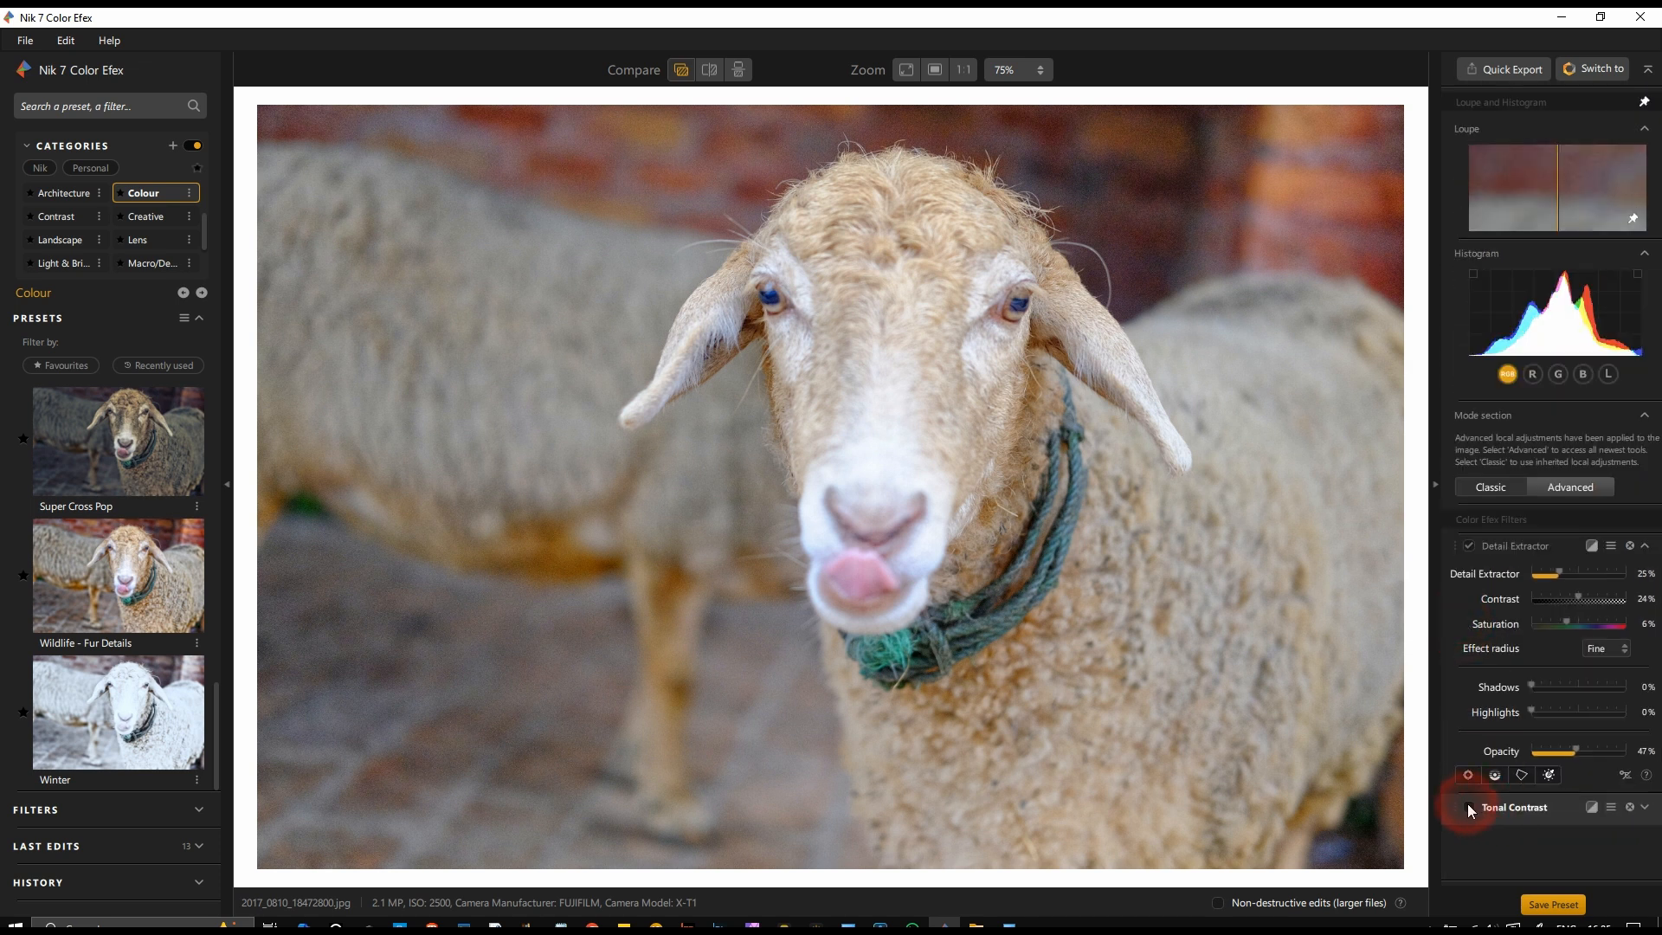
left_click(1468, 805)
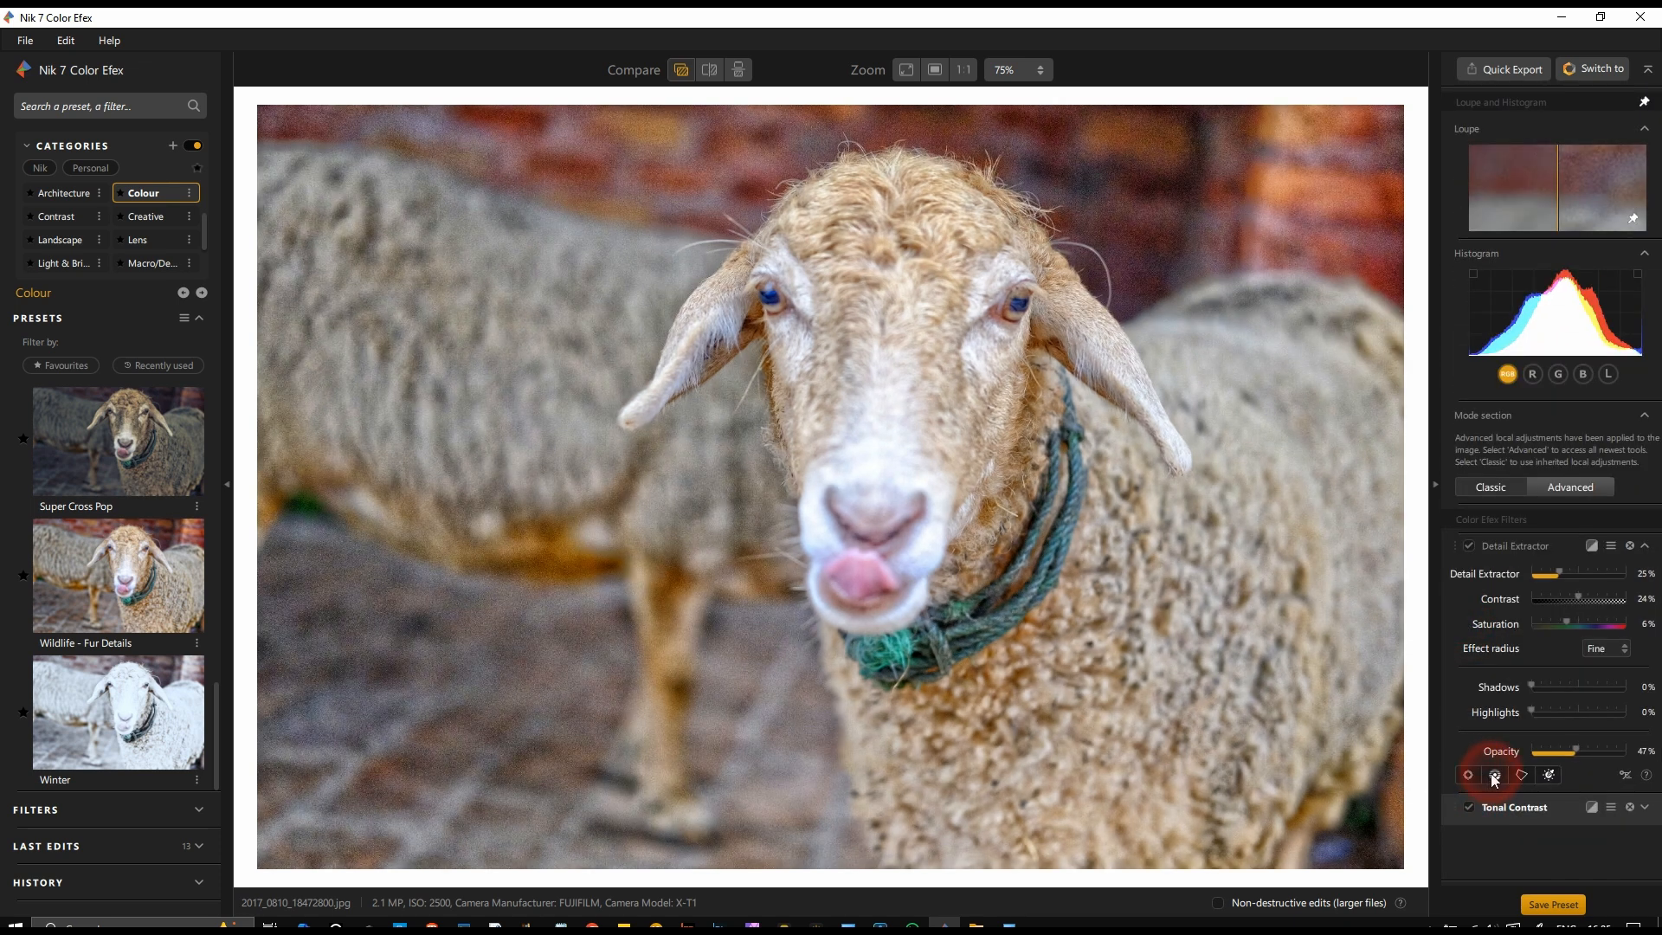